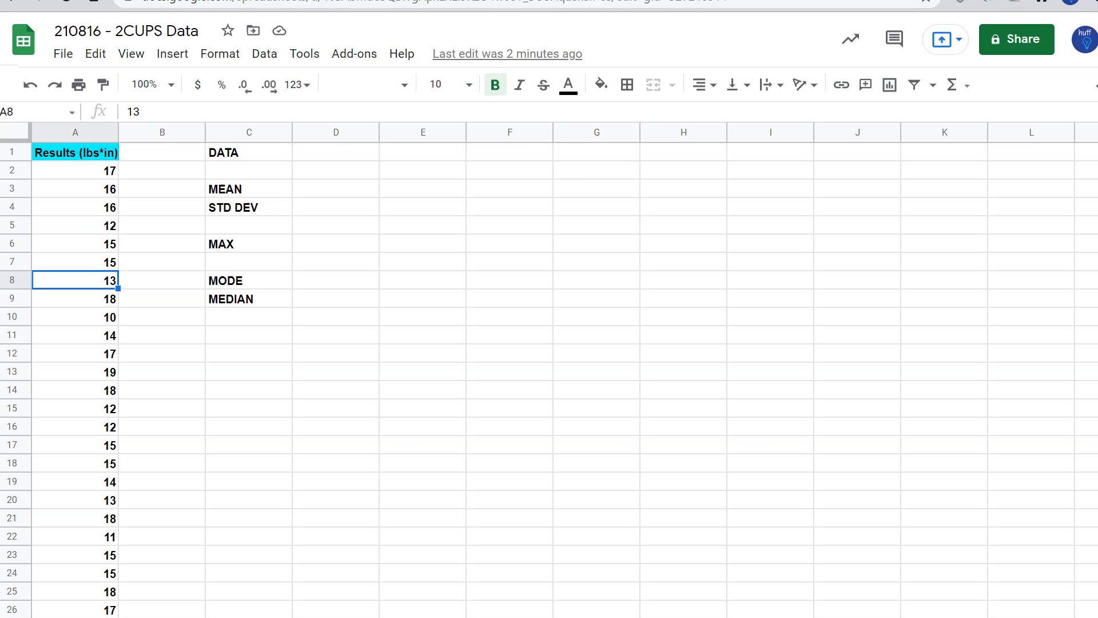
Calculate the mean in D3 with an AVERAGE formula over the results in A1:A101
{"action": "left_click", "coordinate": [109, 153]}
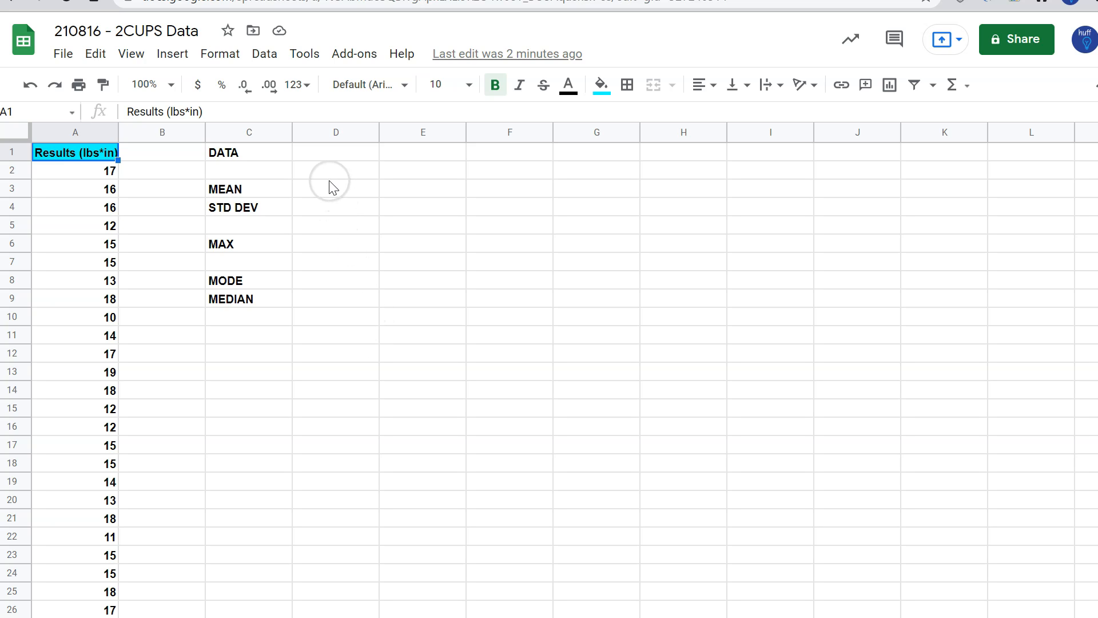
{"action": "left_click", "coordinate": [269, 188]}
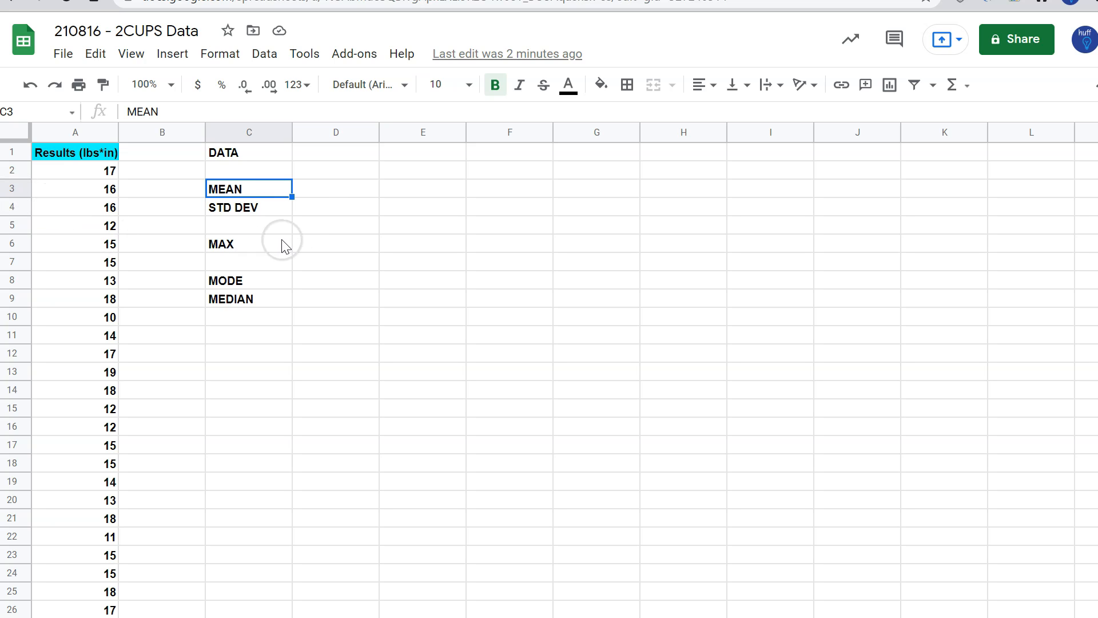
{"action": "left_click", "coordinate": [324, 194]}
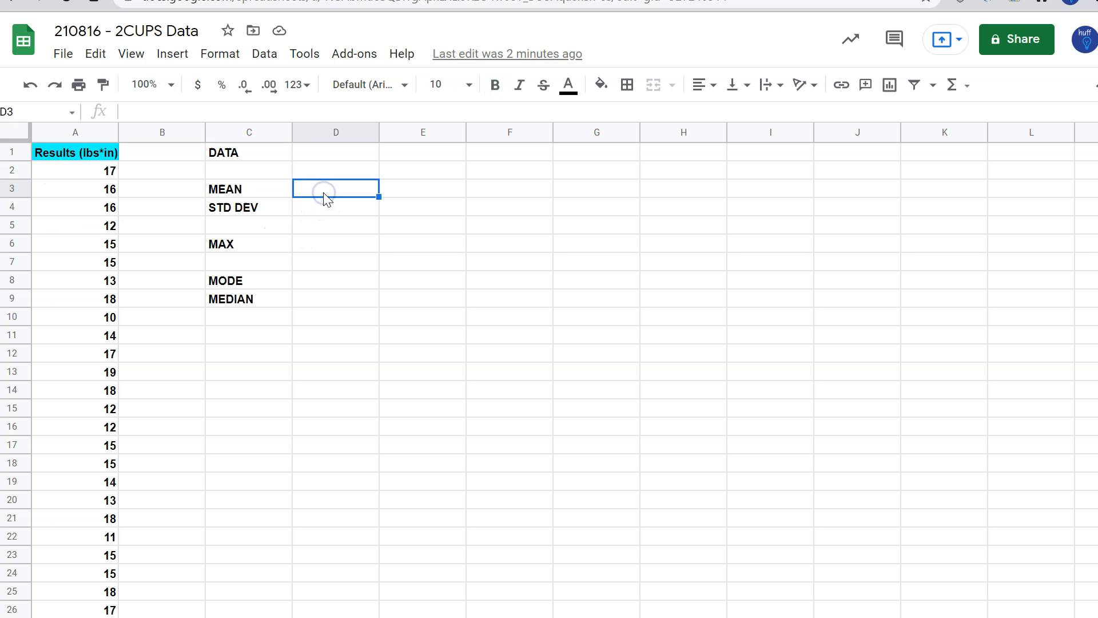
{"action": "type", "text": "=average"}
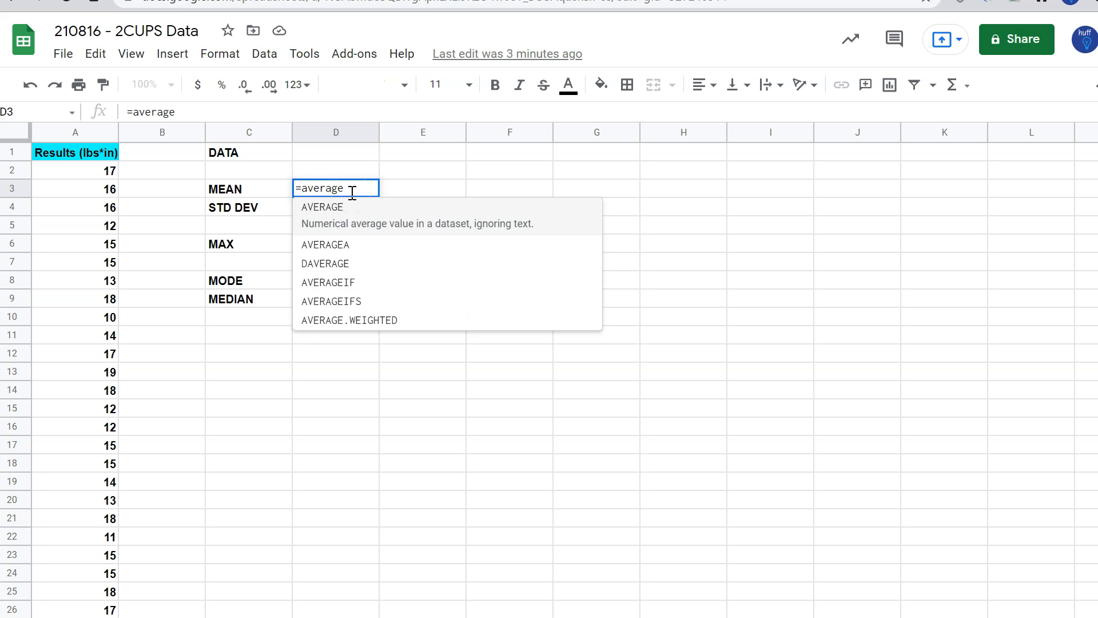
{"action": "type", "text": "("}
{"action": "left_click", "coordinate": [296, 179]}
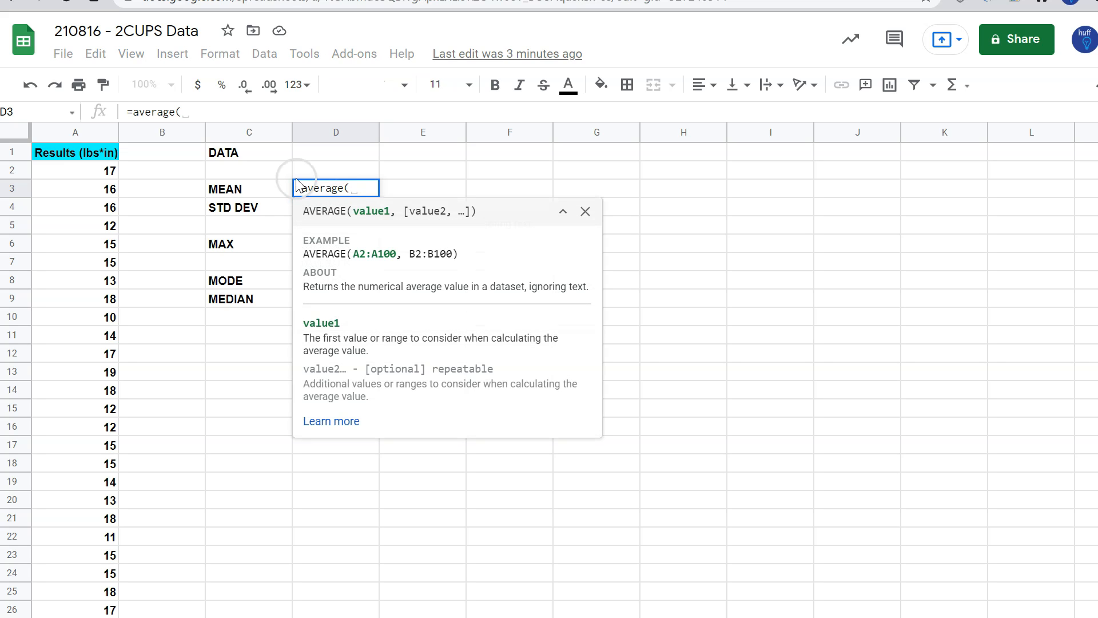
{"action": "left_click", "coordinate": [80, 132]}
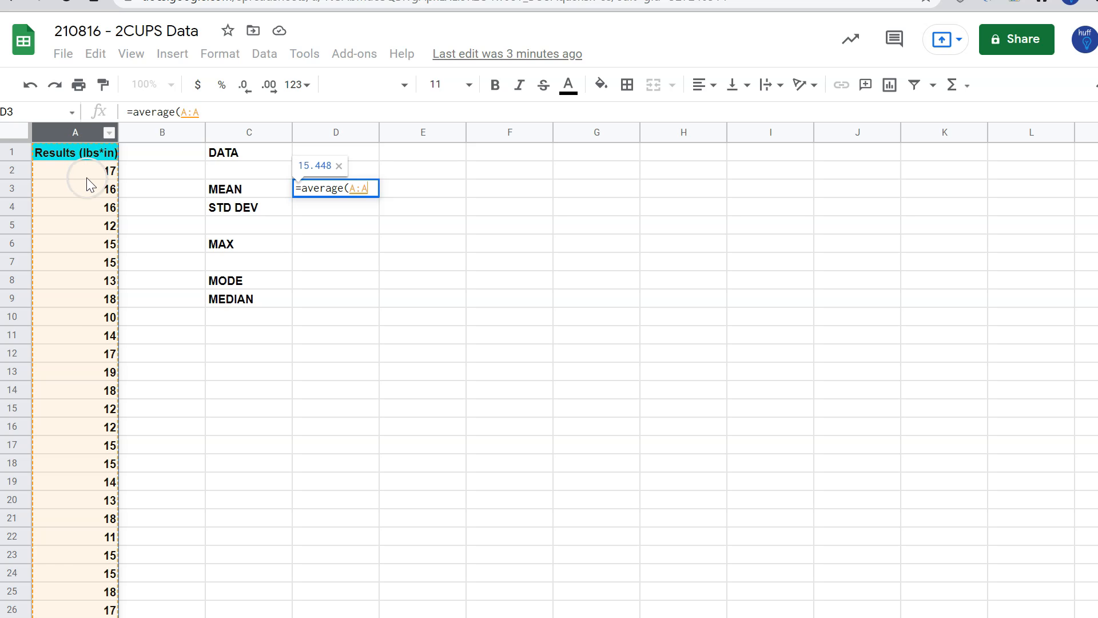
{"action": "left_click", "coordinate": [82, 153]}
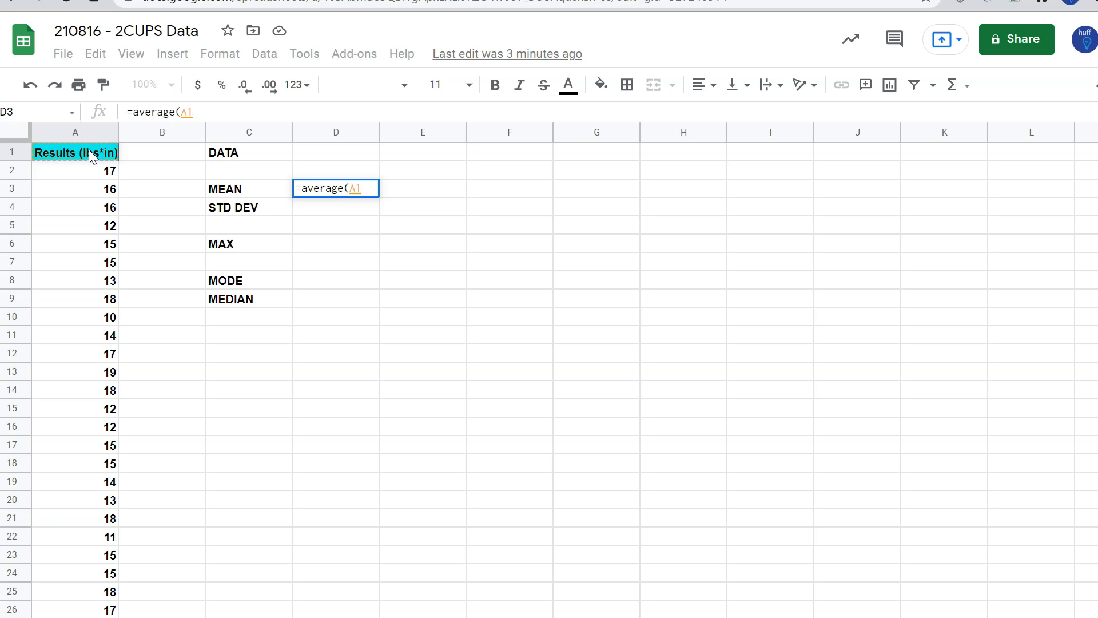
{"action": "key", "text": "ctrl+shift+Down"}
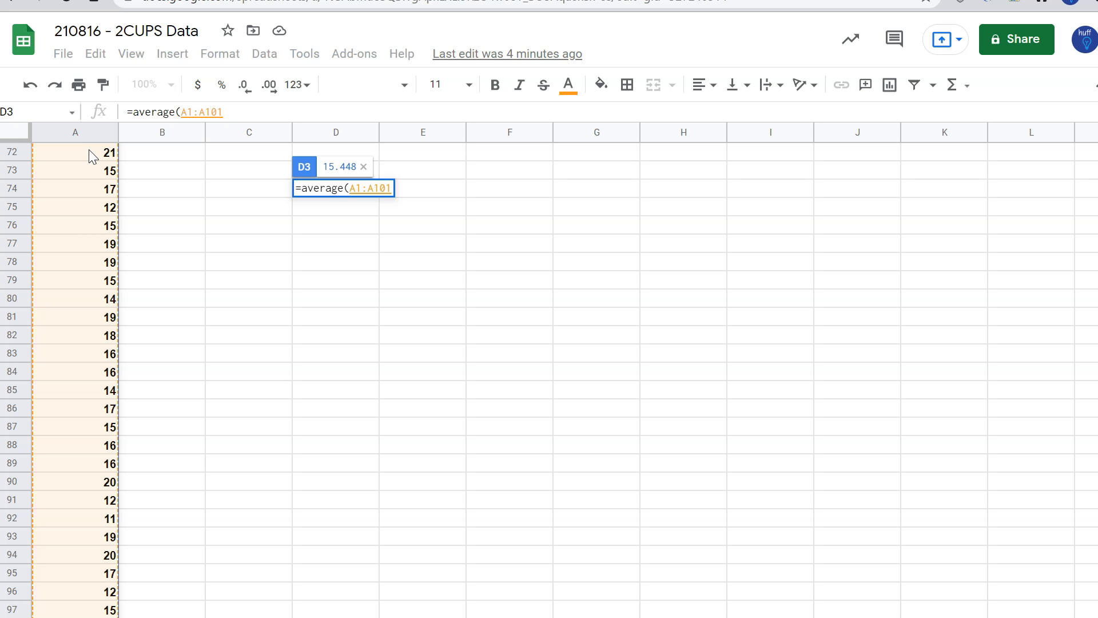
{"action": "type", "text": ")"}
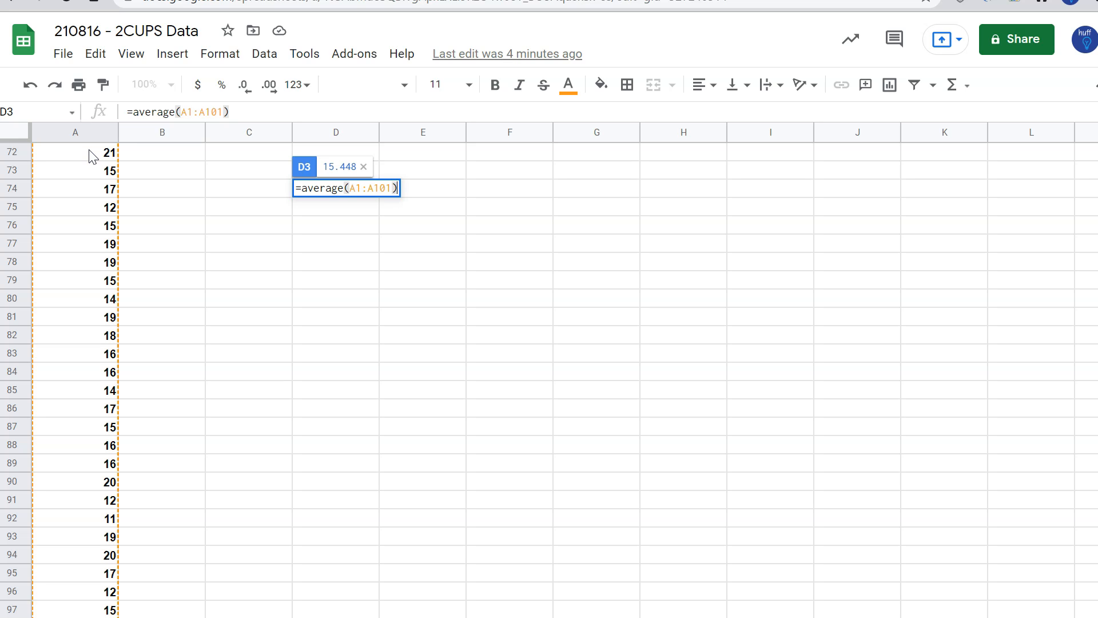
{"action": "key", "text": "Return"}
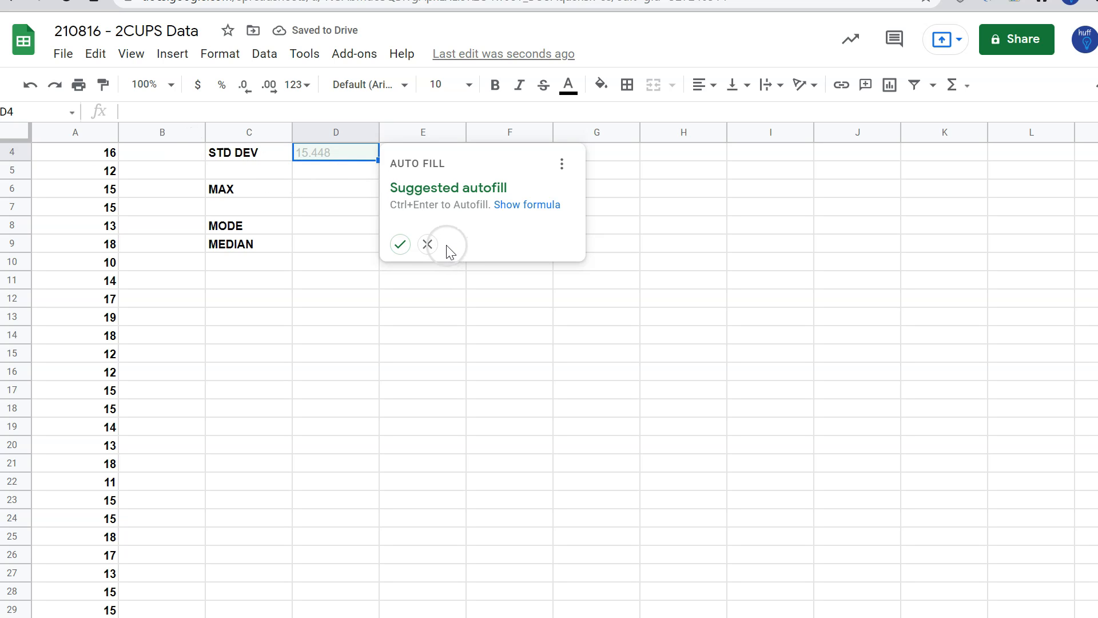
{"action": "left_click", "coordinate": [397, 245]}
{"action": "key", "text": "Up"}
{"action": "key", "text": "Down"}
{"action": "key", "text": "Delete"}
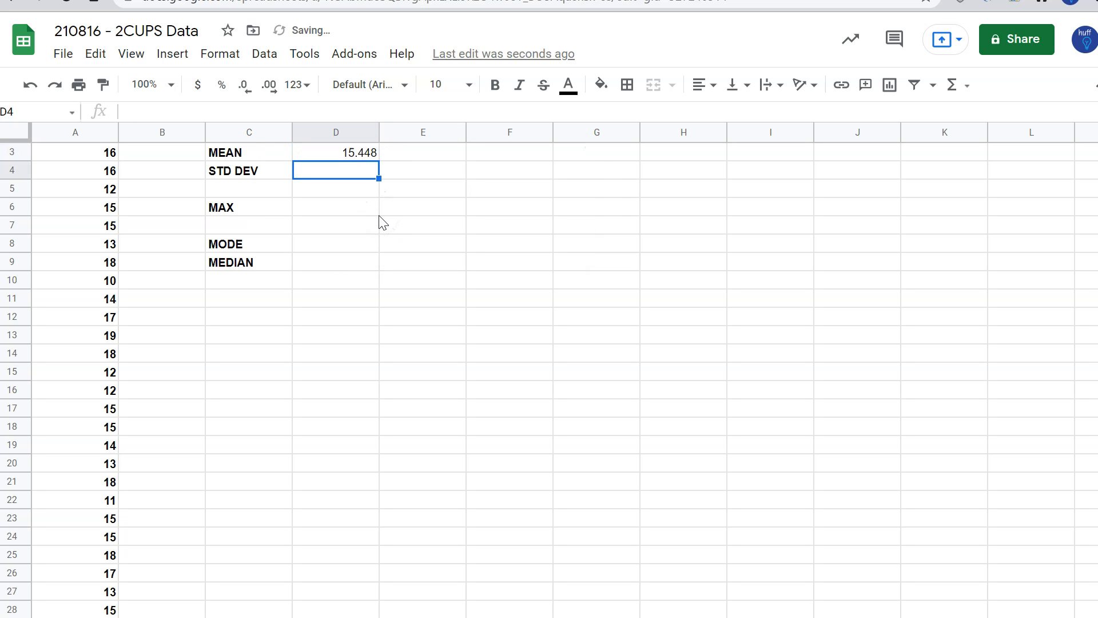
Calculate the standard deviation in D4 with a STDEV formula over the results in A1:A101
{"action": "scroll", "coordinate": [366, 212], "scroll_direction": "up", "scroll_amount": 1}
{"action": "left_click", "coordinate": [352, 187]}
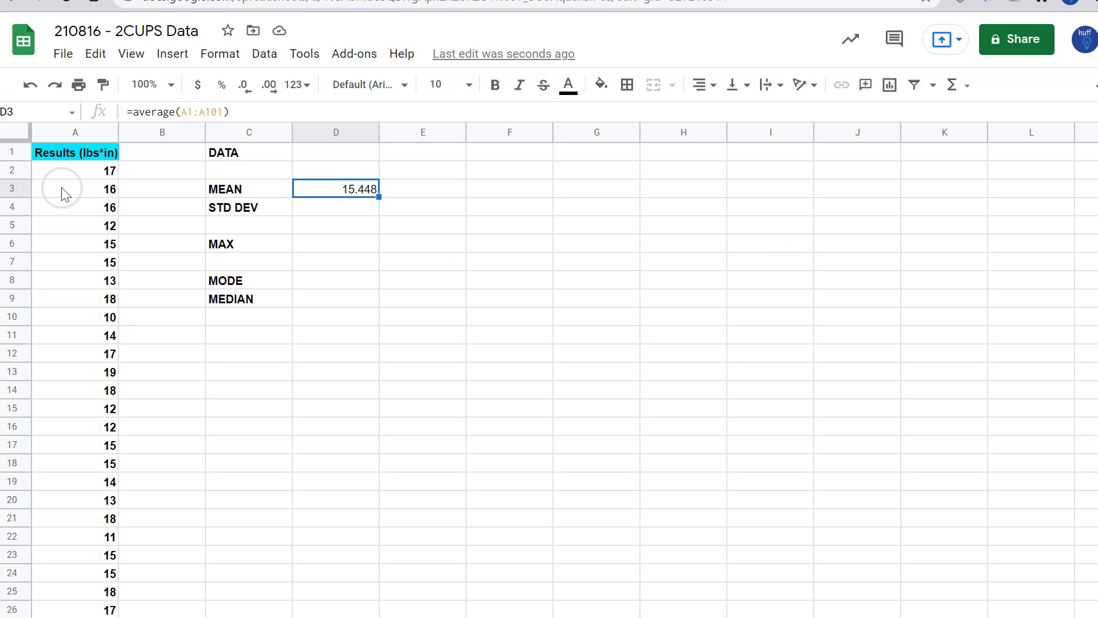
{"action": "left_click", "coordinate": [368, 208]}
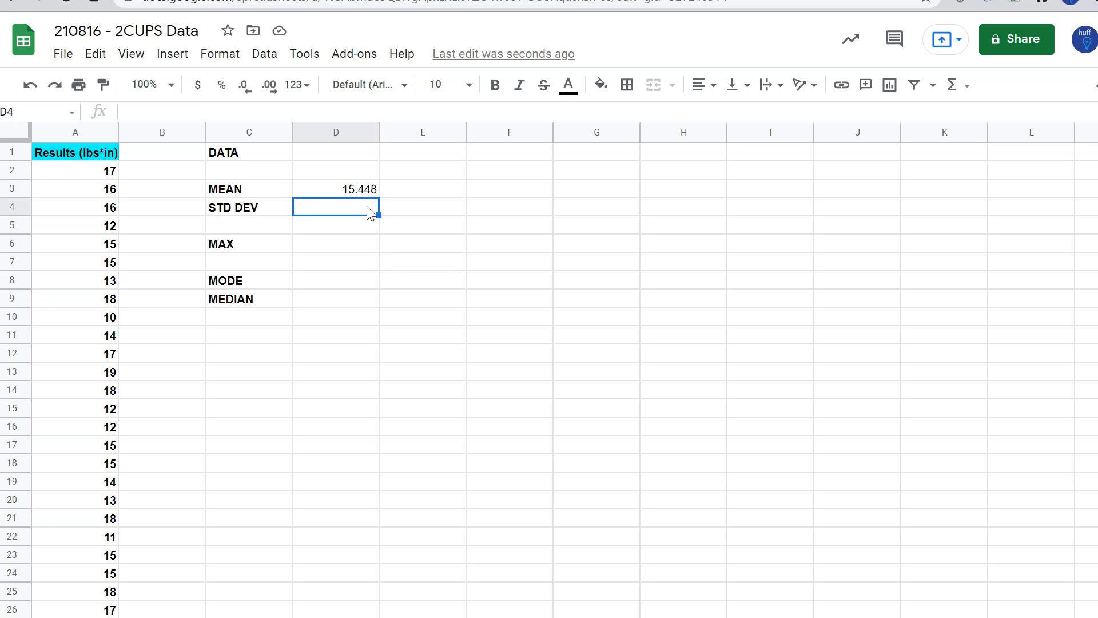
{"action": "type", "text": "="}
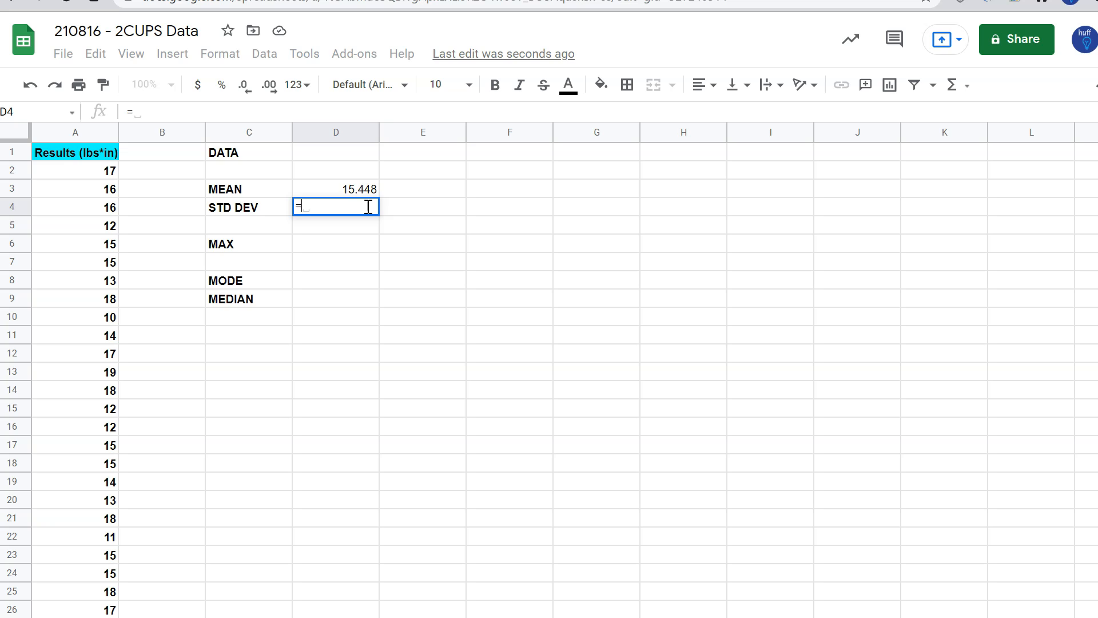
{"action": "type", "text": "stdev"}
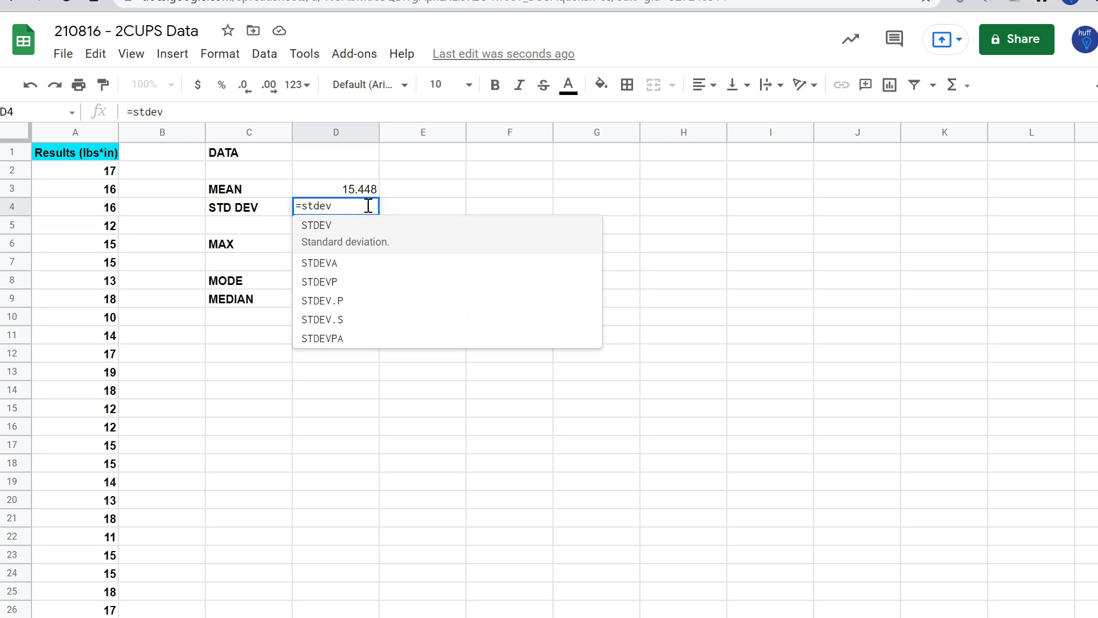
{"action": "type", "text": "("}
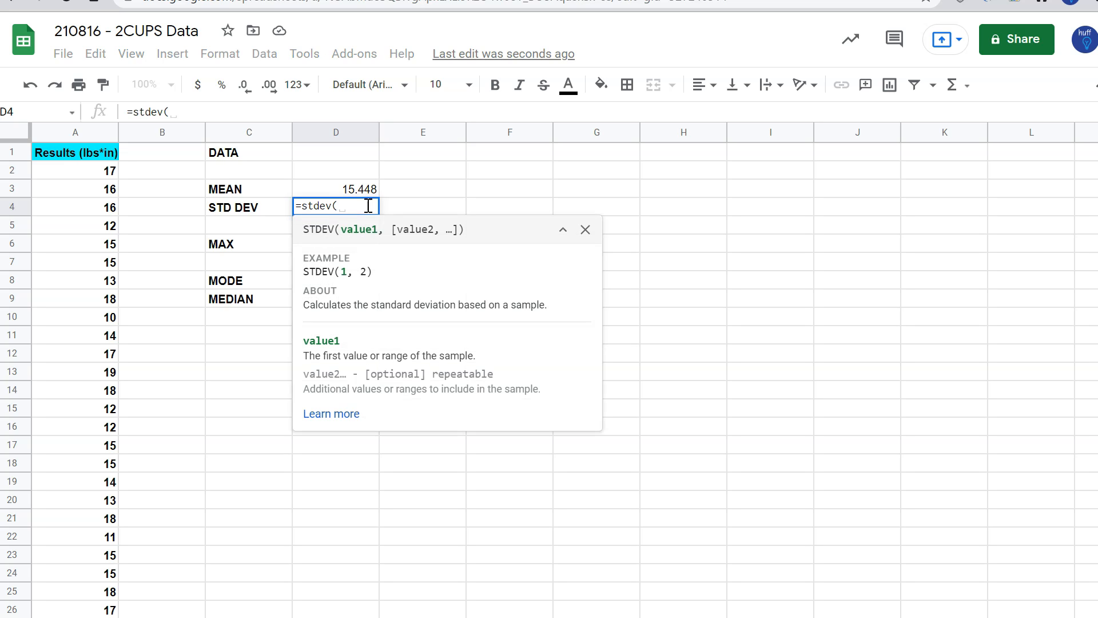
{"action": "left_click", "coordinate": [81, 158]}
{"action": "key", "text": "ctrl+shift+Down"}
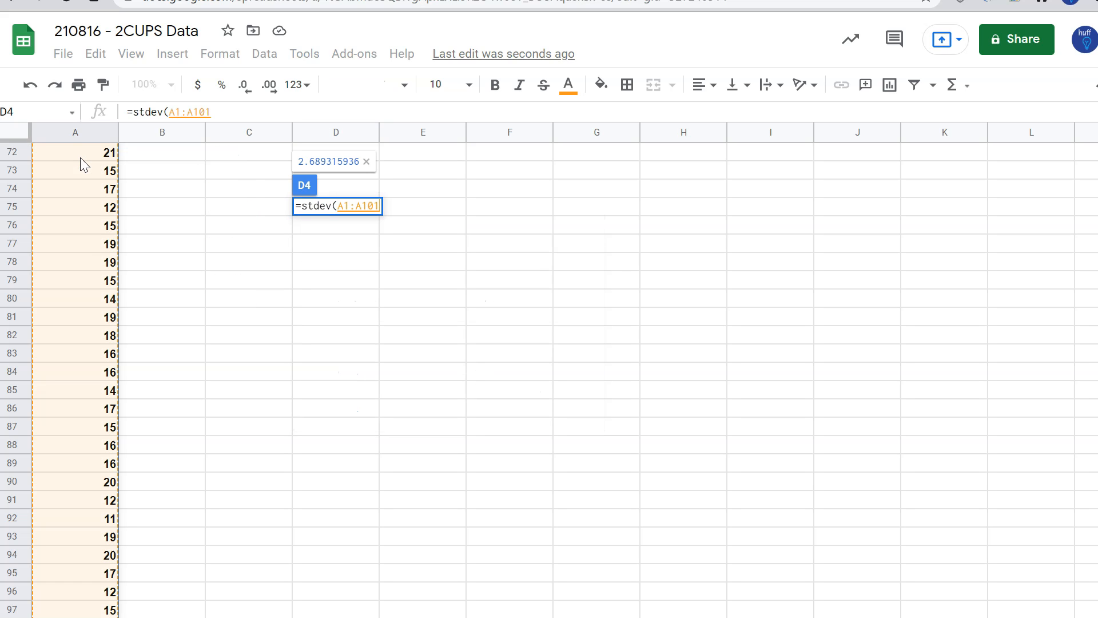
{"action": "type", "text": "_"}
{"action": "key", "text": "BackSpace"}
{"action": "type", "text": ")"}
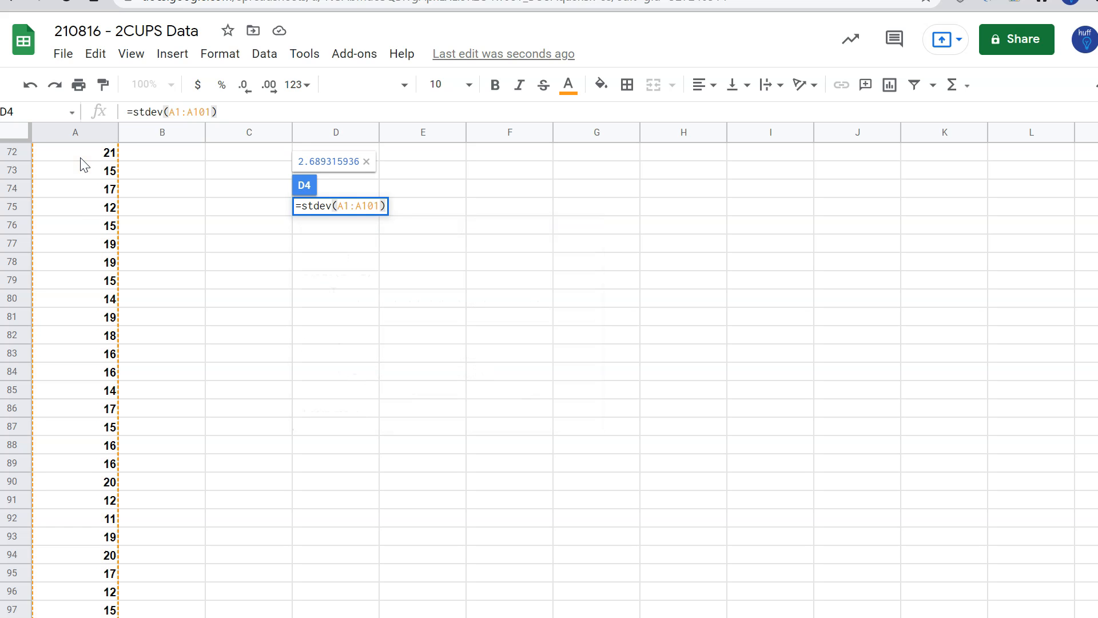
{"action": "key", "text": "Return"}
Format the mean and standard deviation in D3:D4 to show two decimal places
{"action": "key", "text": "Up"}
{"action": "key", "text": "Up"}
{"action": "key", "text": "Up"}
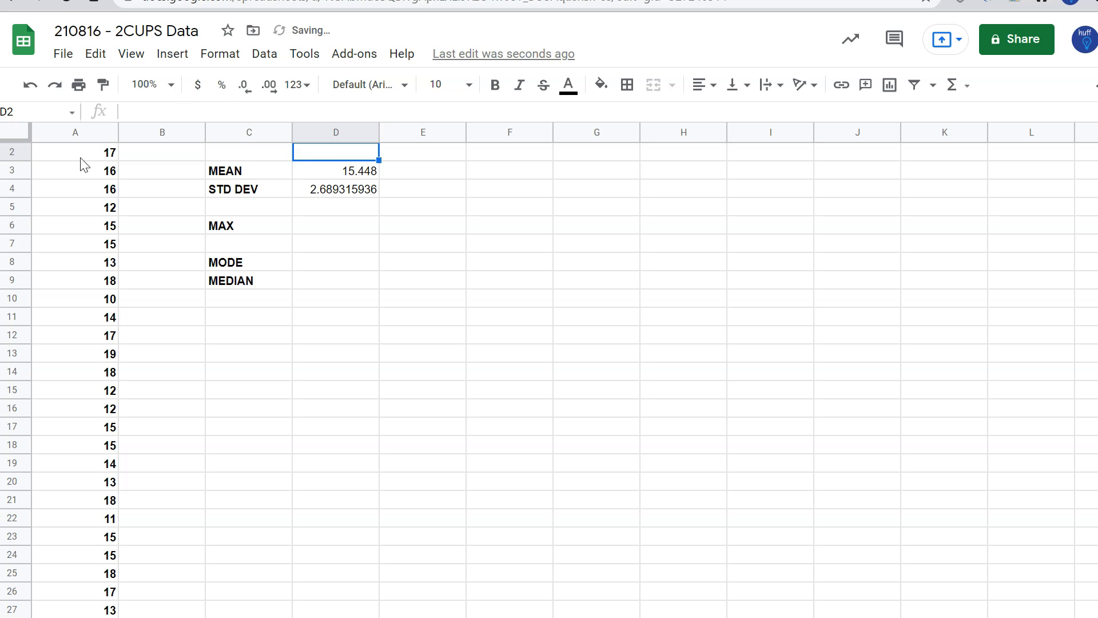
{"action": "key", "text": "Down"}
{"action": "key", "text": "Down"}
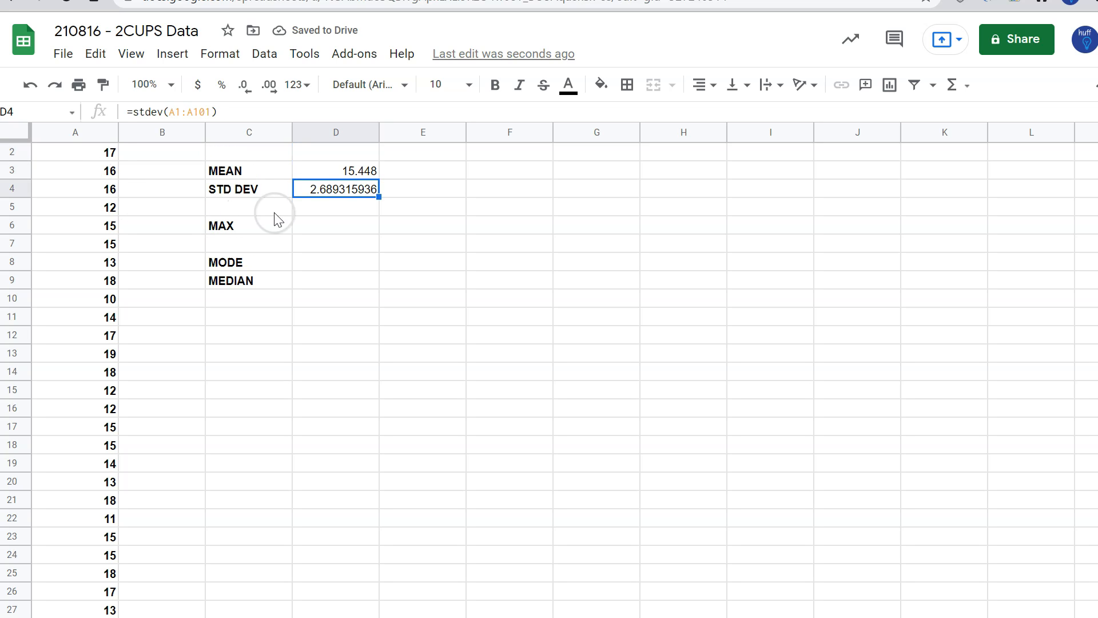
{"action": "left_click", "coordinate": [331, 170]}
{"action": "left_click_drag", "start_coordinate": [331, 169], "coordinate": [334, 188]}
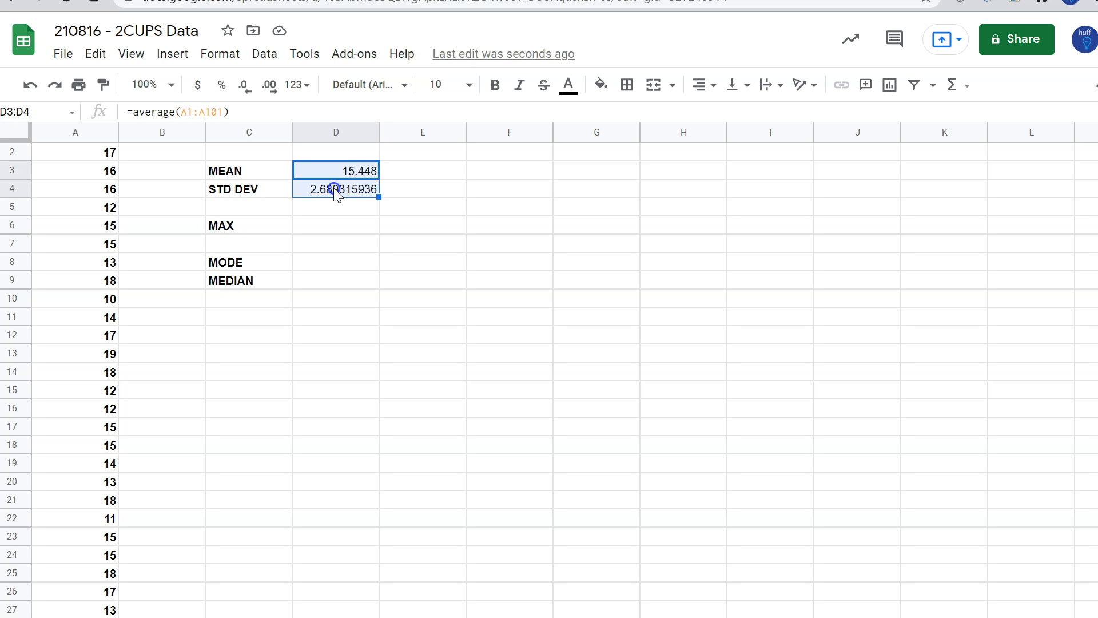
{"action": "left_click", "coordinate": [269, 86]}
{"action": "left_click", "coordinate": [269, 86]}
{"action": "left_click", "coordinate": [246, 86]}
{"action": "left_click", "coordinate": [246, 86]}
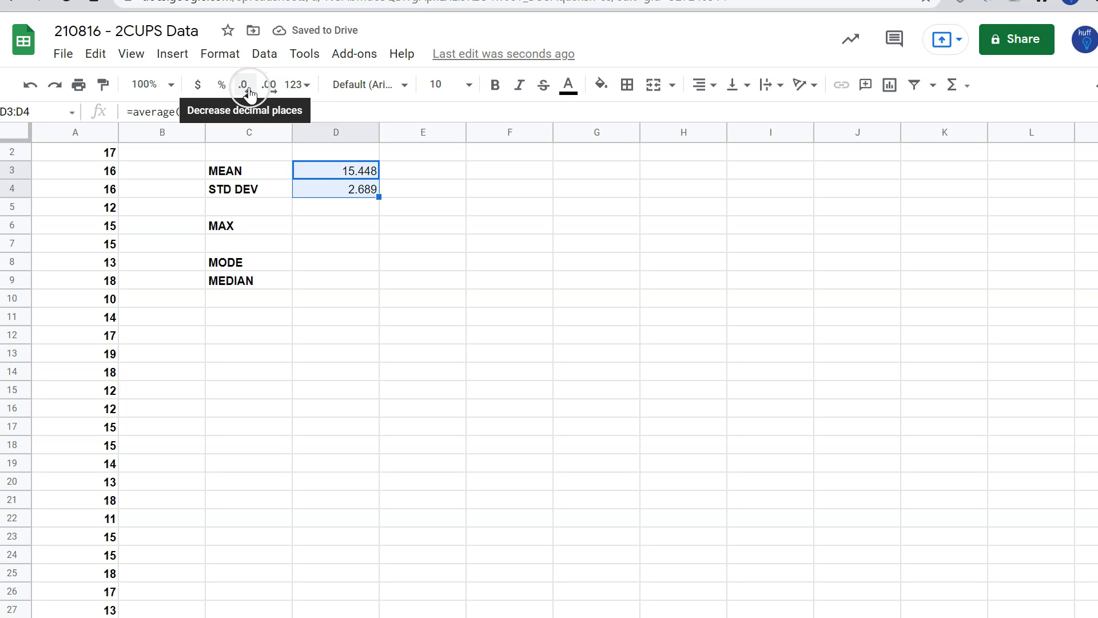
{"action": "left_click", "coordinate": [249, 90]}
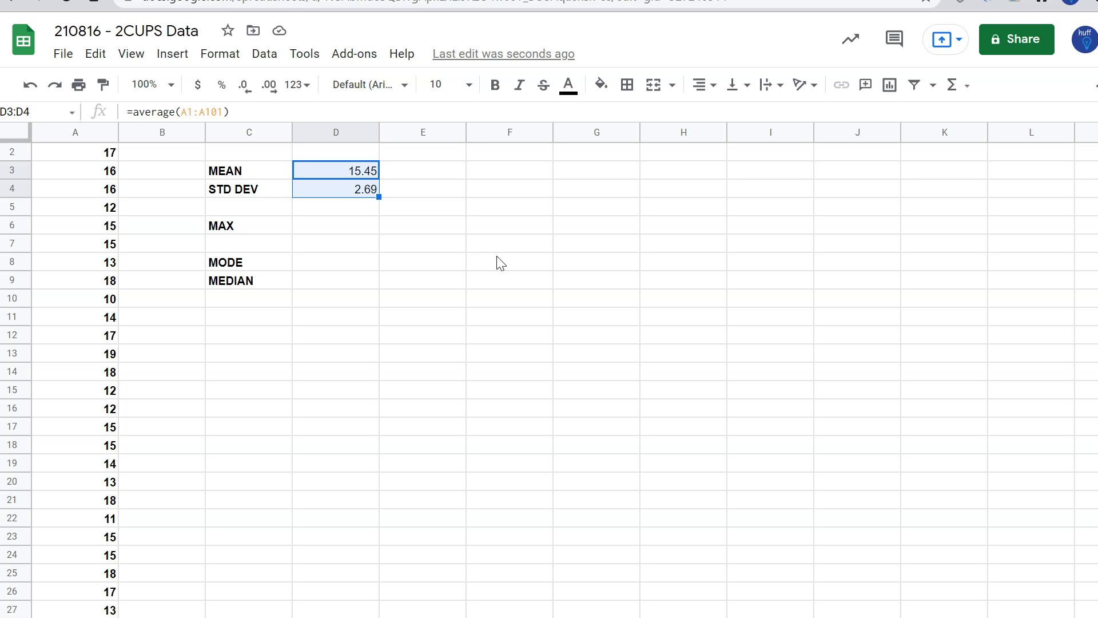
Calculate the maximum in D6 with a MAX formula over the results in A1:A101
{"action": "key", "text": "Down"}
{"action": "key", "text": "Down"}
{"action": "key", "text": "Down"}
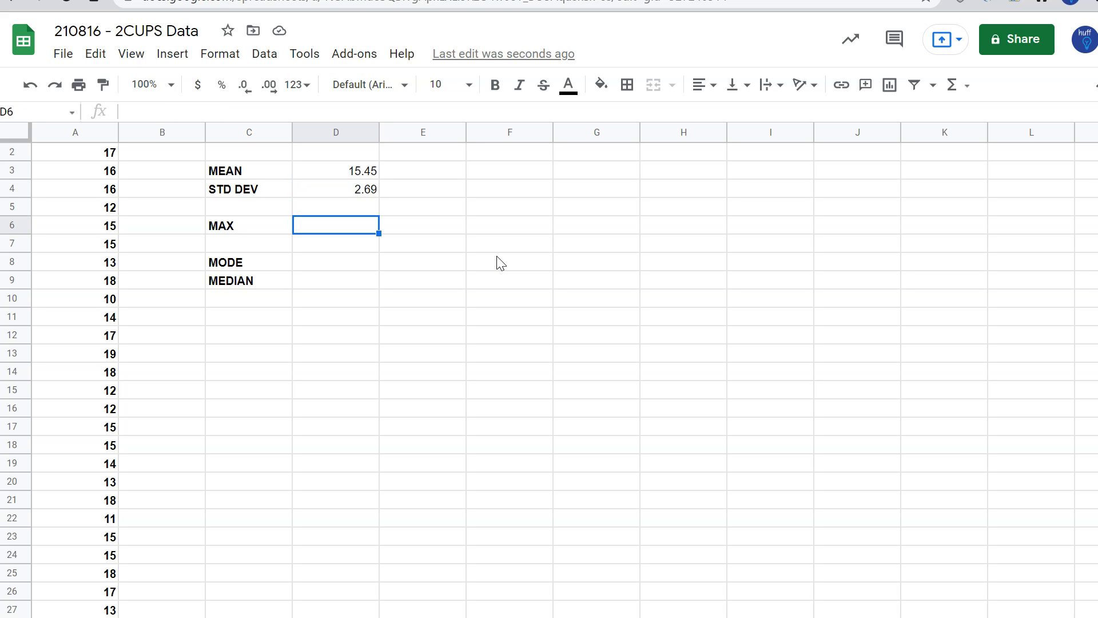
{"action": "type", "text": "="}
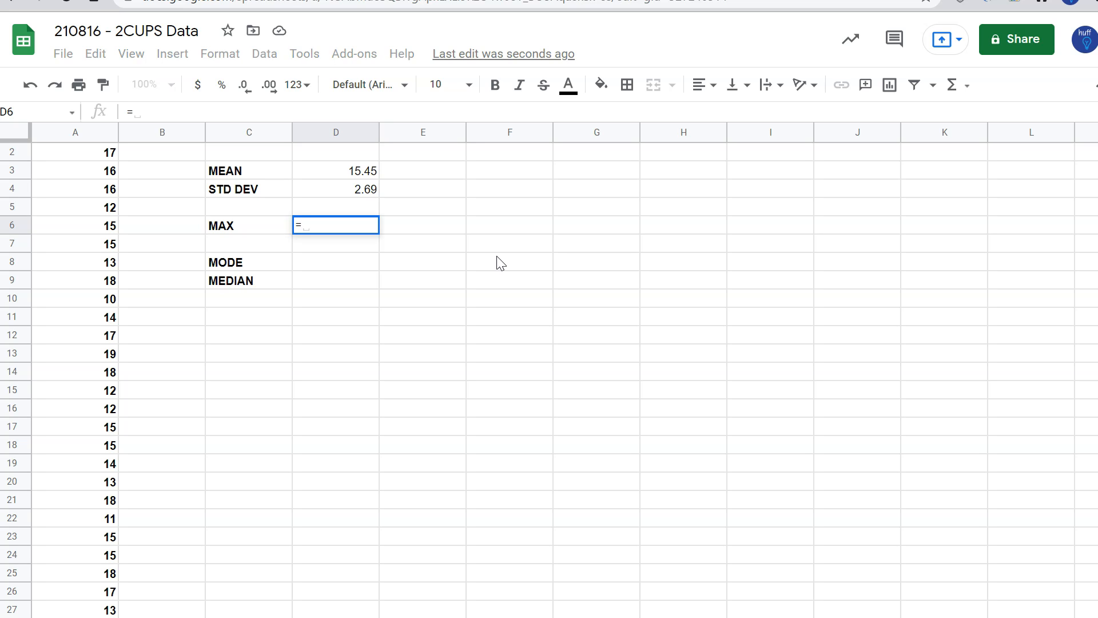
{"action": "type", "text": "max("}
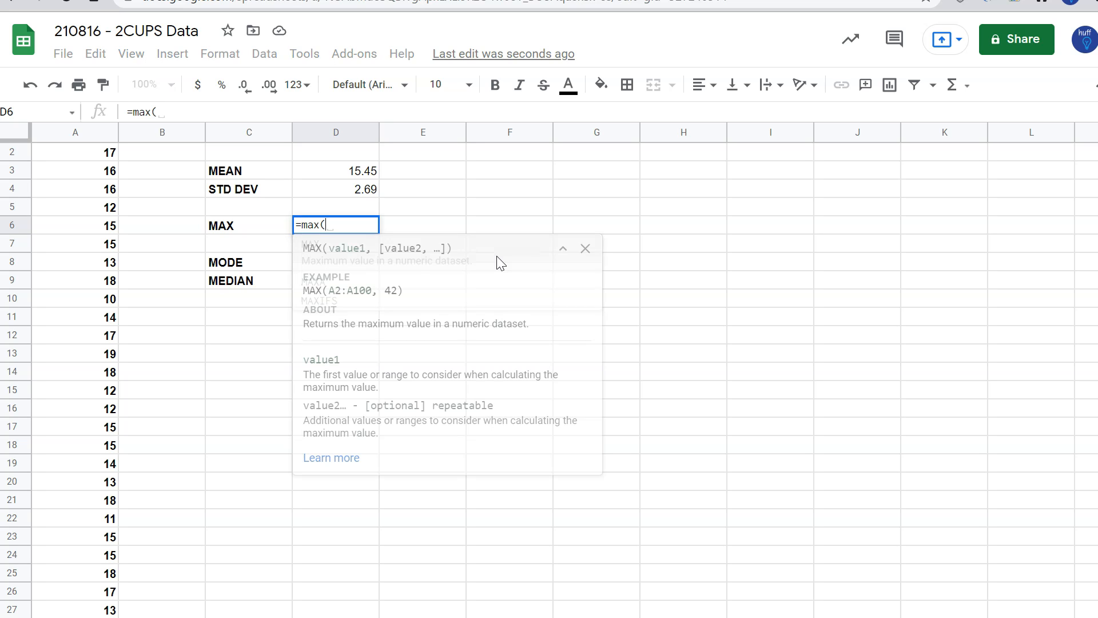
{"action": "scroll", "coordinate": [195, 208], "scroll_direction": "up", "scroll_amount": 1}
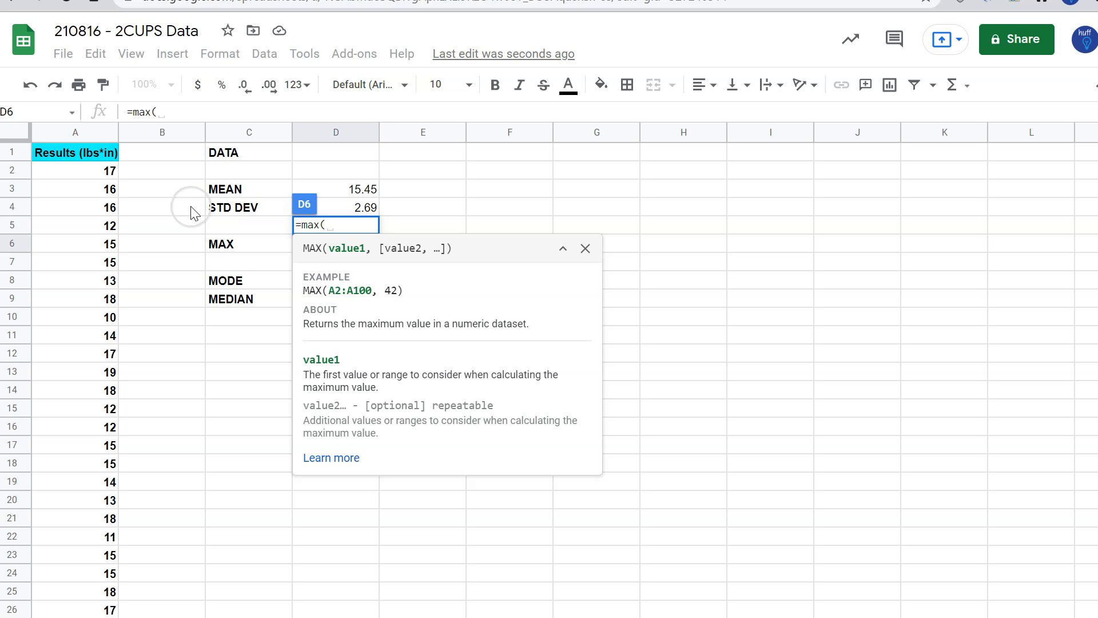
{"action": "left_click", "coordinate": [89, 153]}
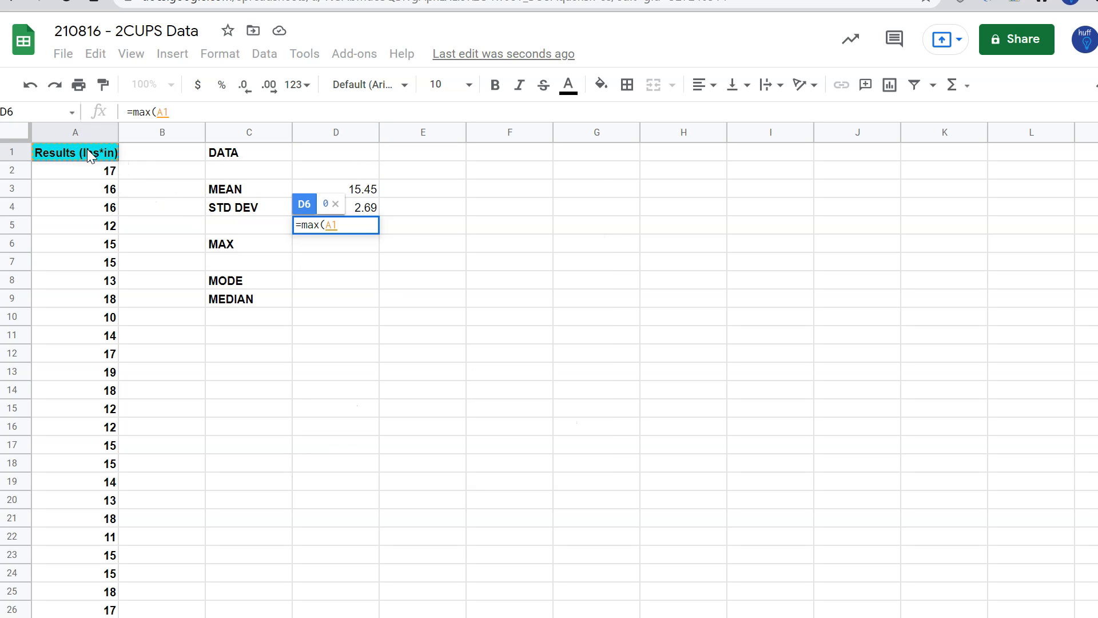
{"action": "key", "text": "ctrl+shift+Down"}
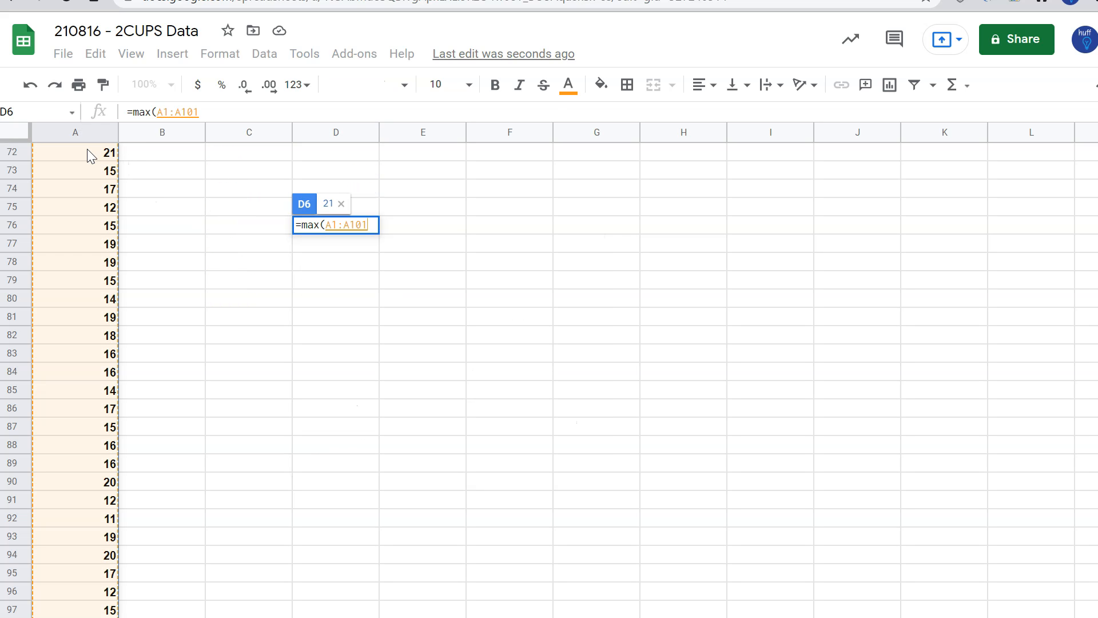
{"action": "type", "text": ")"}
{"action": "key", "text": "Return"}
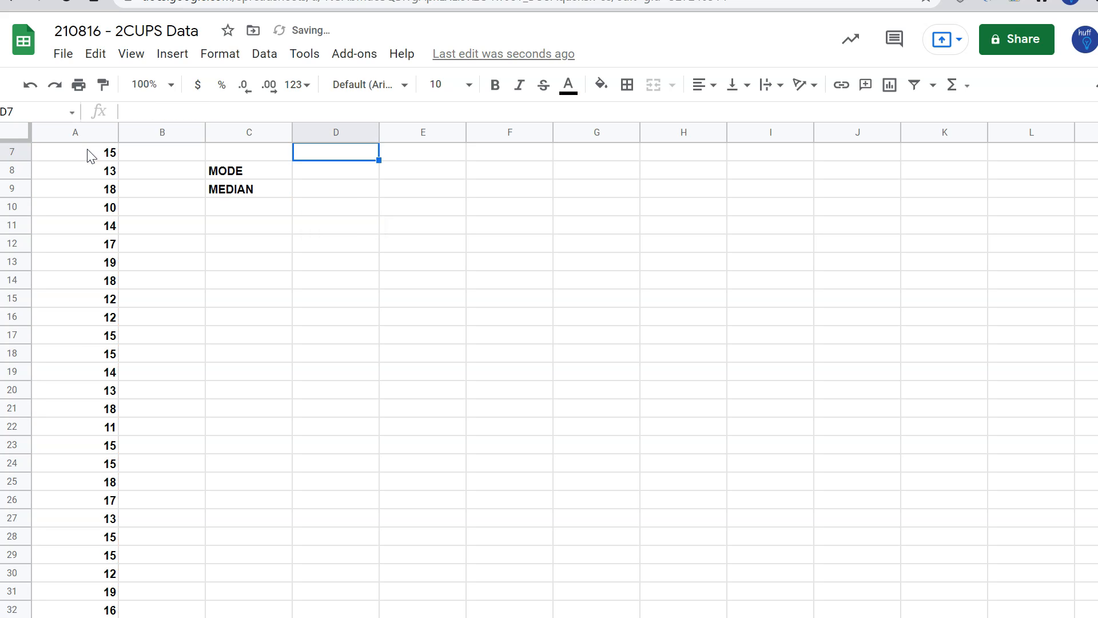
Calculate the mode in D8 with a MODE formula over the results in A1:A101 and dismiss the suggested autofill
{"action": "scroll", "coordinate": [412, 274], "scroll_direction": "up", "scroll_amount": 2}
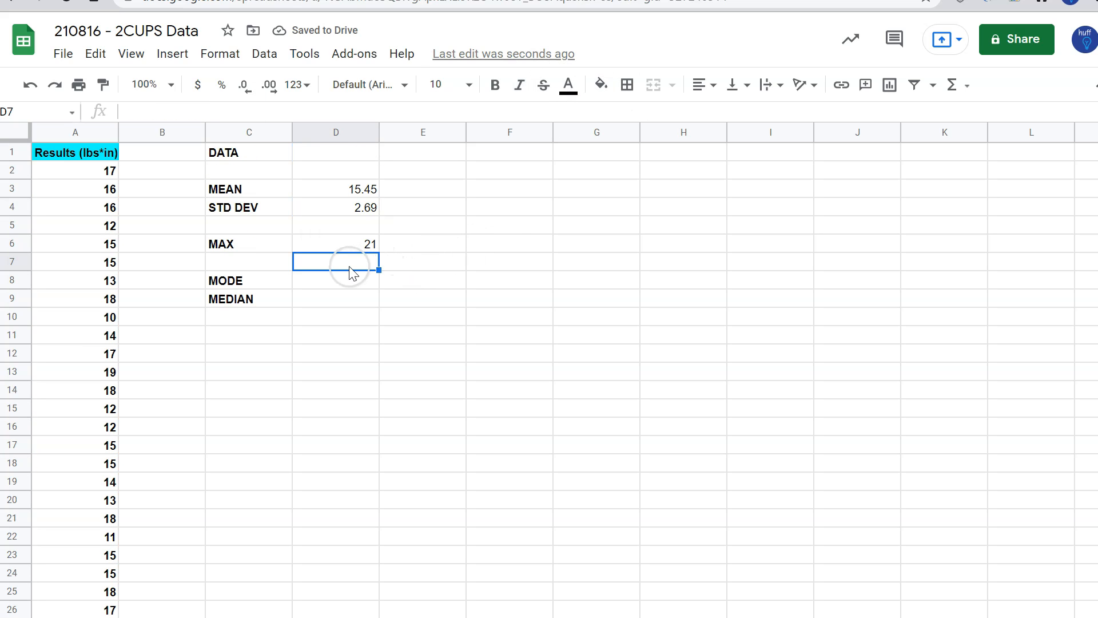
{"action": "left_click", "coordinate": [341, 279]}
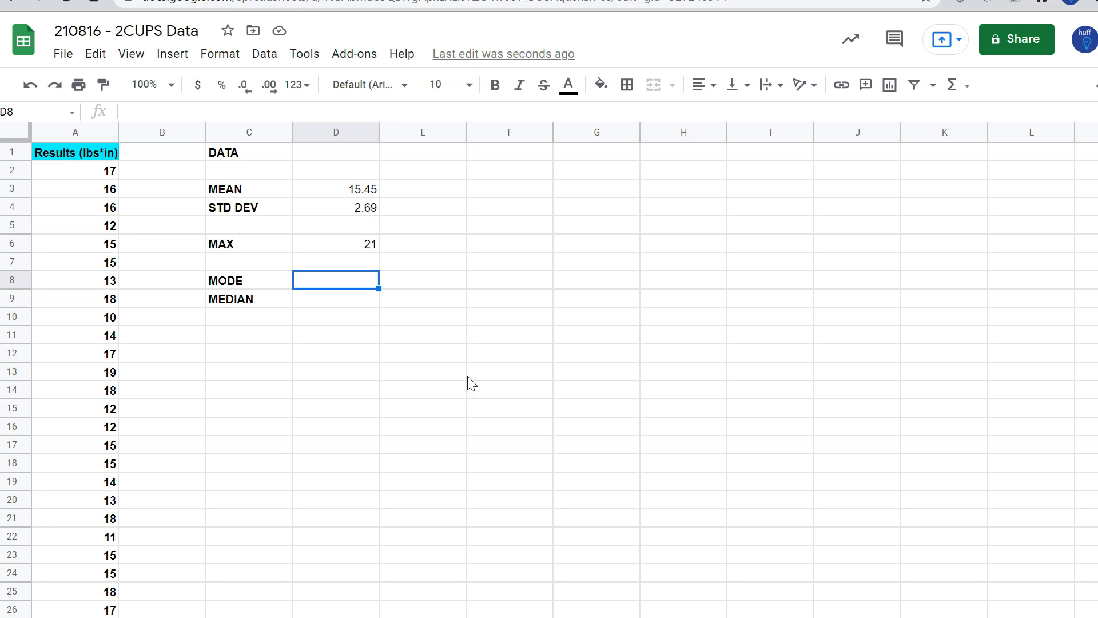
{"action": "type", "text": "="}
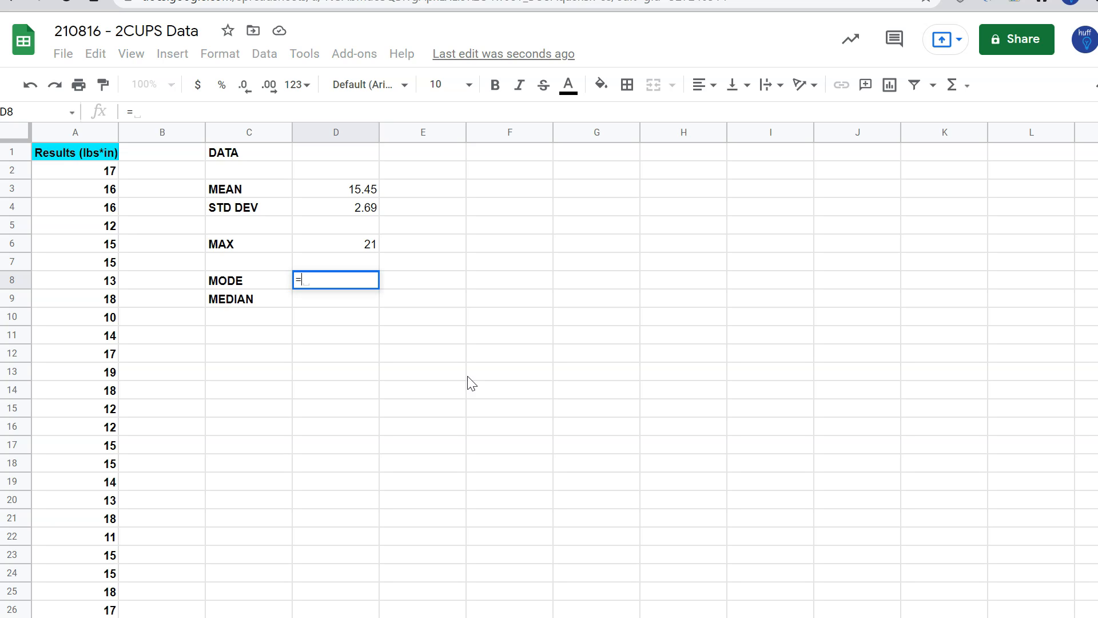
{"action": "type", "text": "mode"}
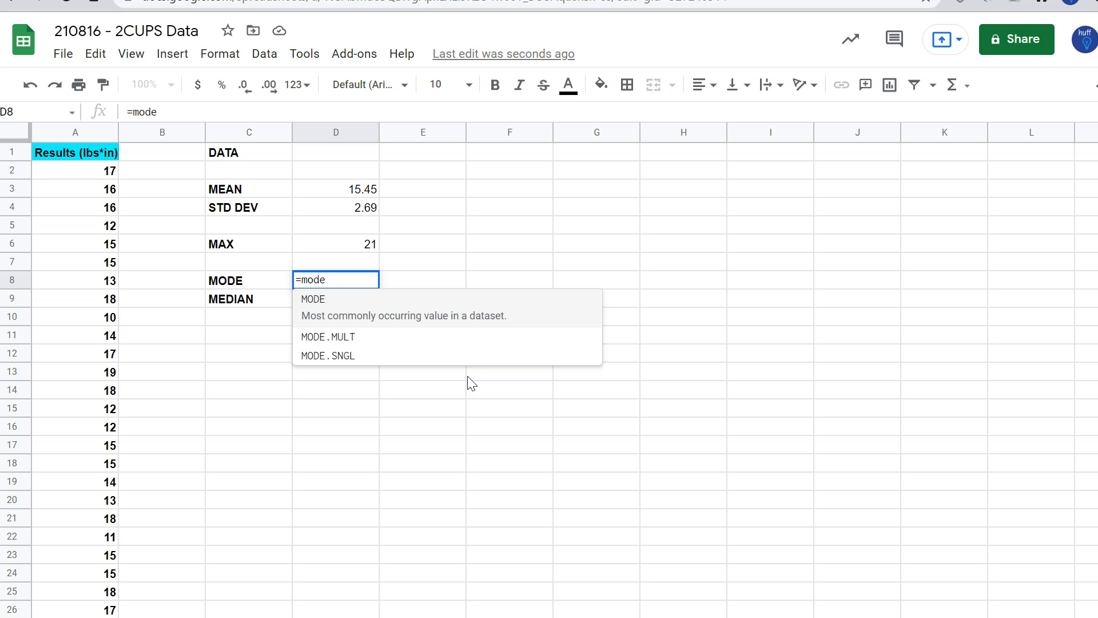
{"action": "type", "text": "("}
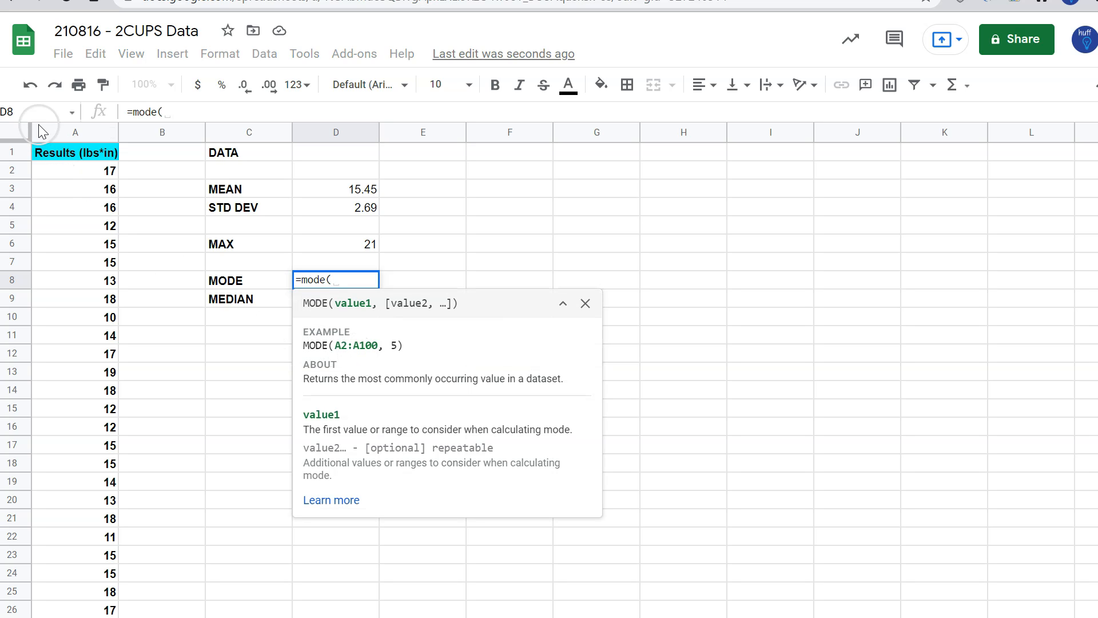
{"action": "left_click", "coordinate": [54, 153]}
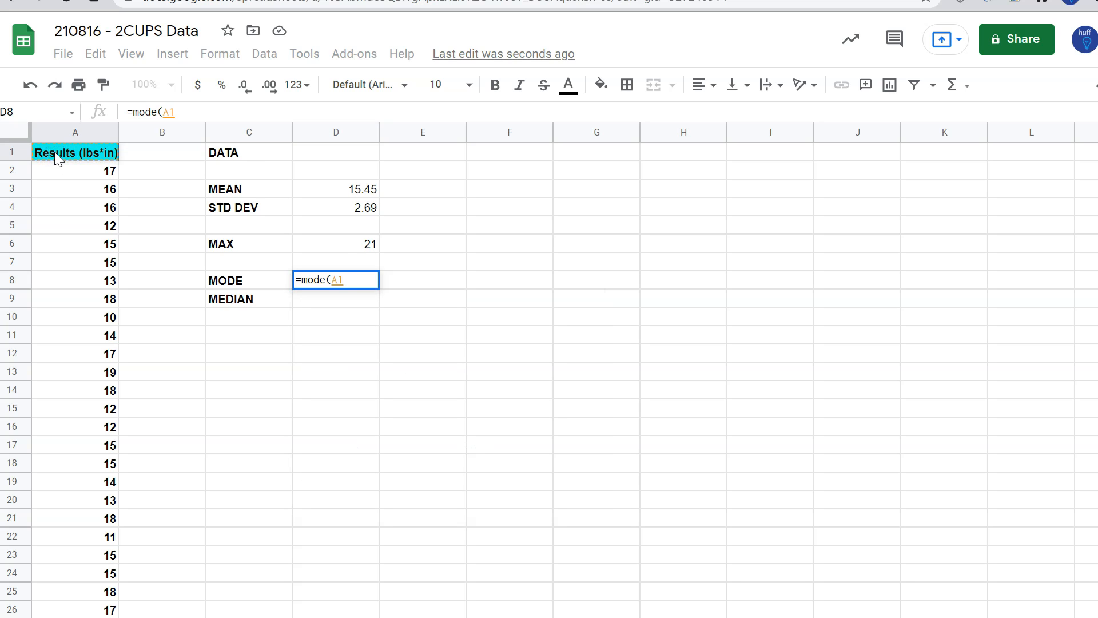
{"action": "key", "text": "ctrl+shift+Down"}
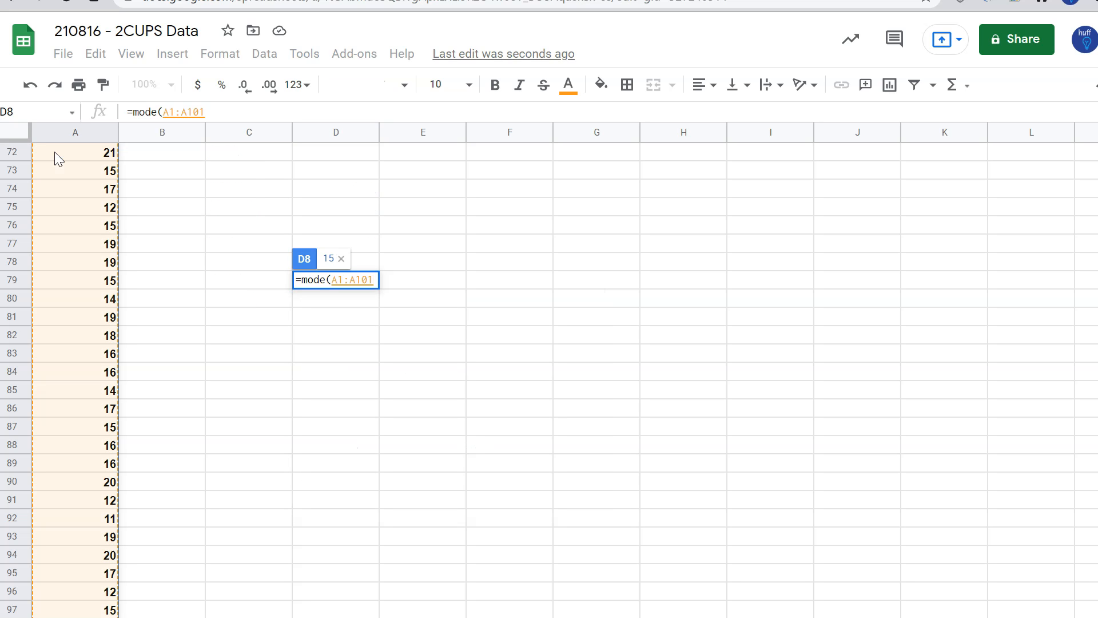
{"action": "type", "text": ")"}
{"action": "key", "text": "Return"}
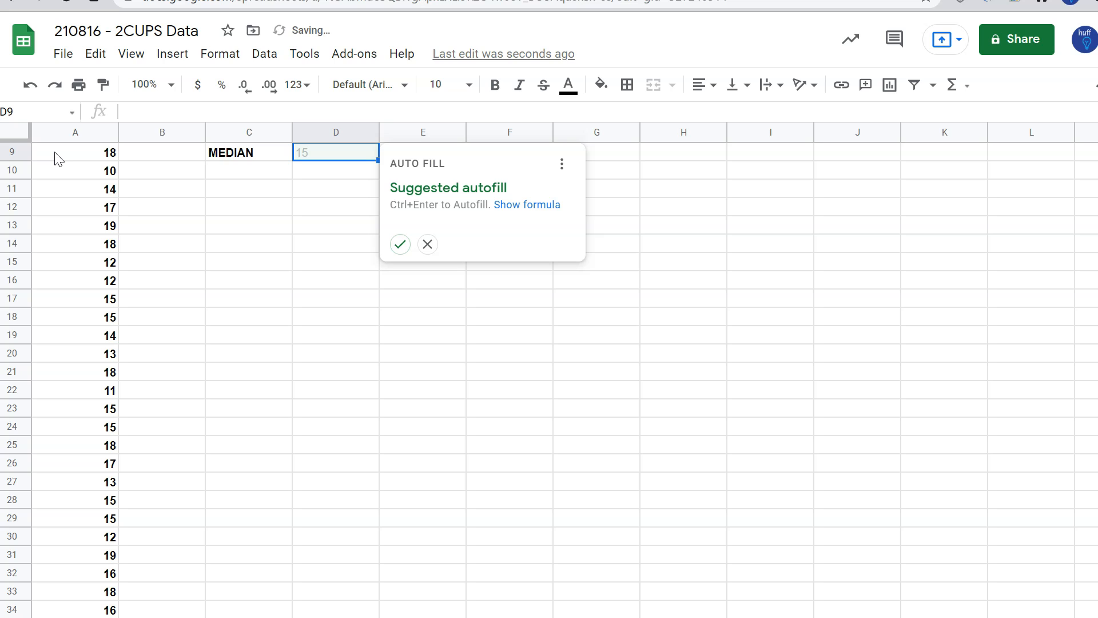
{"action": "scroll", "coordinate": [320, 346], "scroll_direction": "up", "scroll_amount": 3}
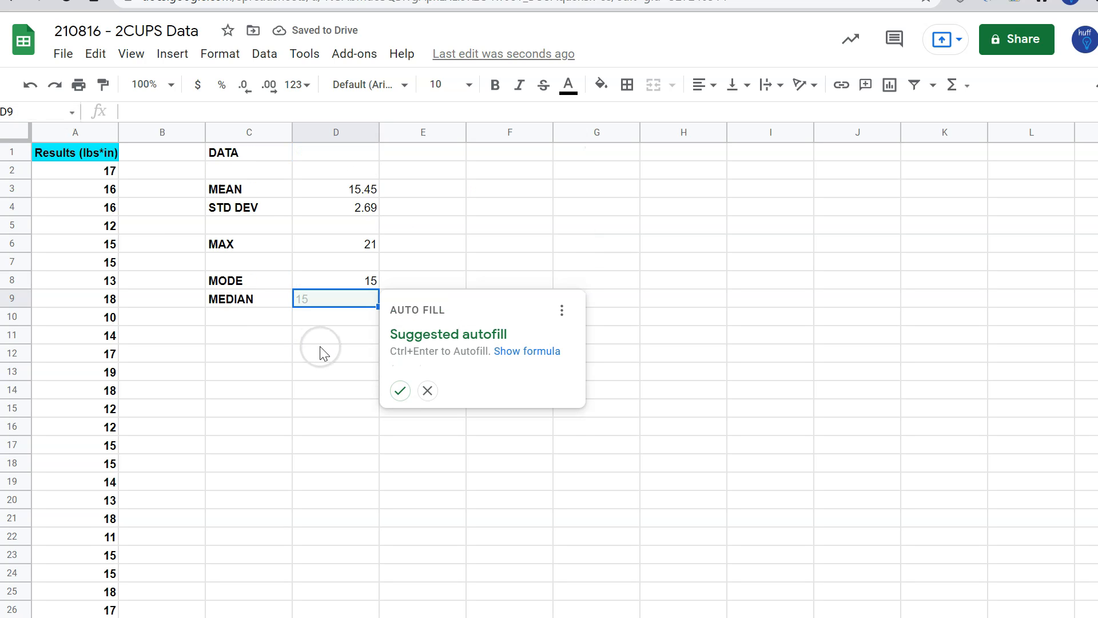
{"action": "left_click", "coordinate": [426, 391]}
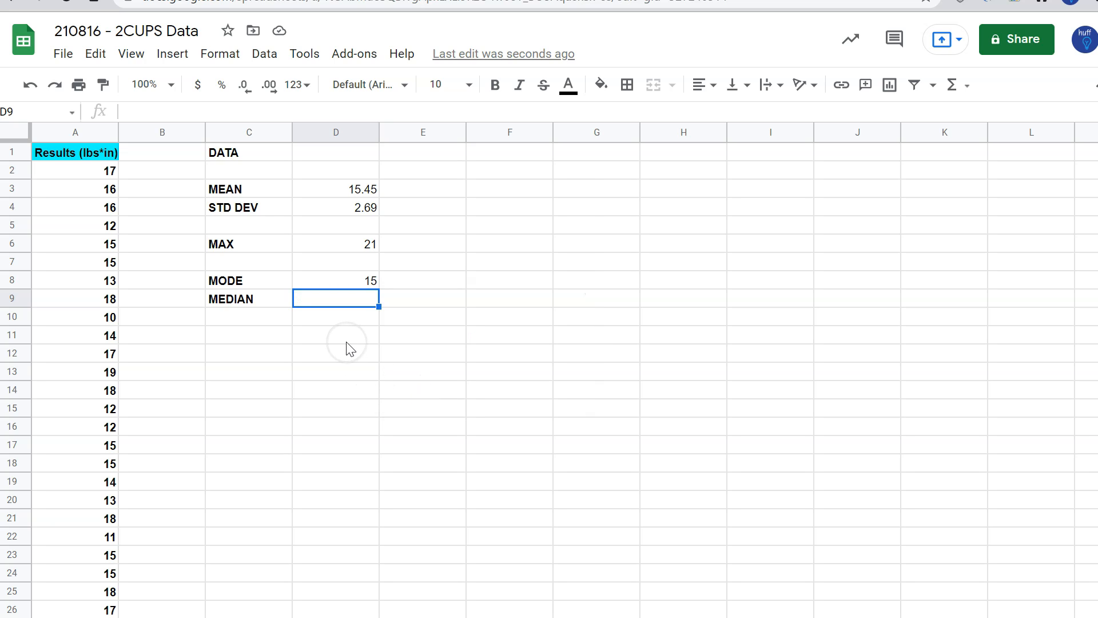
Calculate the median in D9 with a MEDIAN formula over the results in A1:A101
{"action": "type", "text": "="}
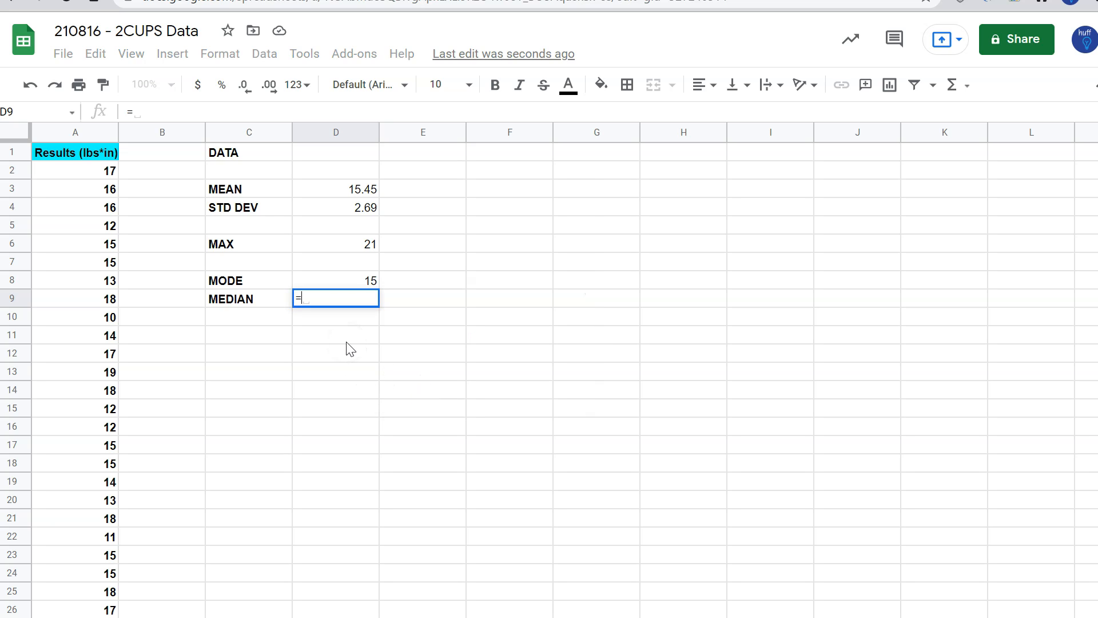
{"action": "type", "text": "median"}
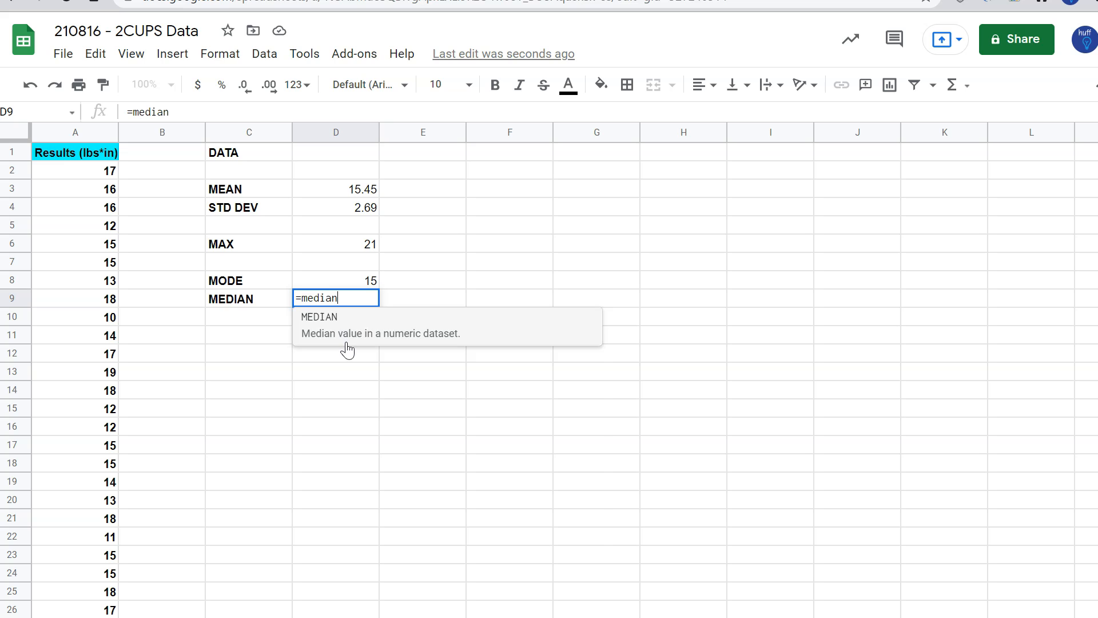
{"action": "type", "text": "("}
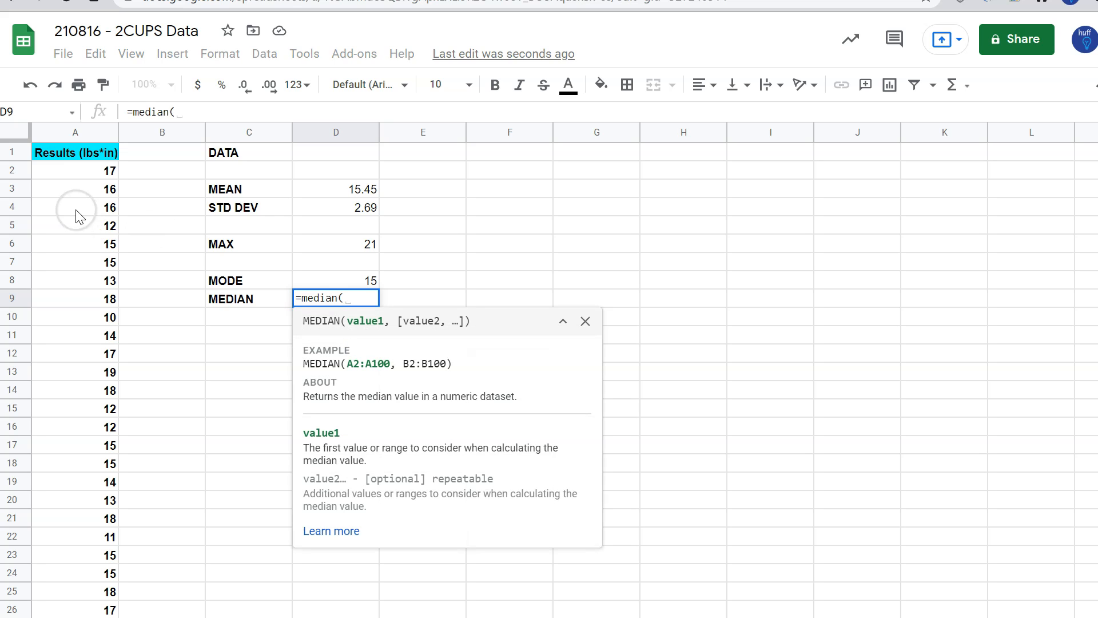
{"action": "left_click", "coordinate": [68, 151]}
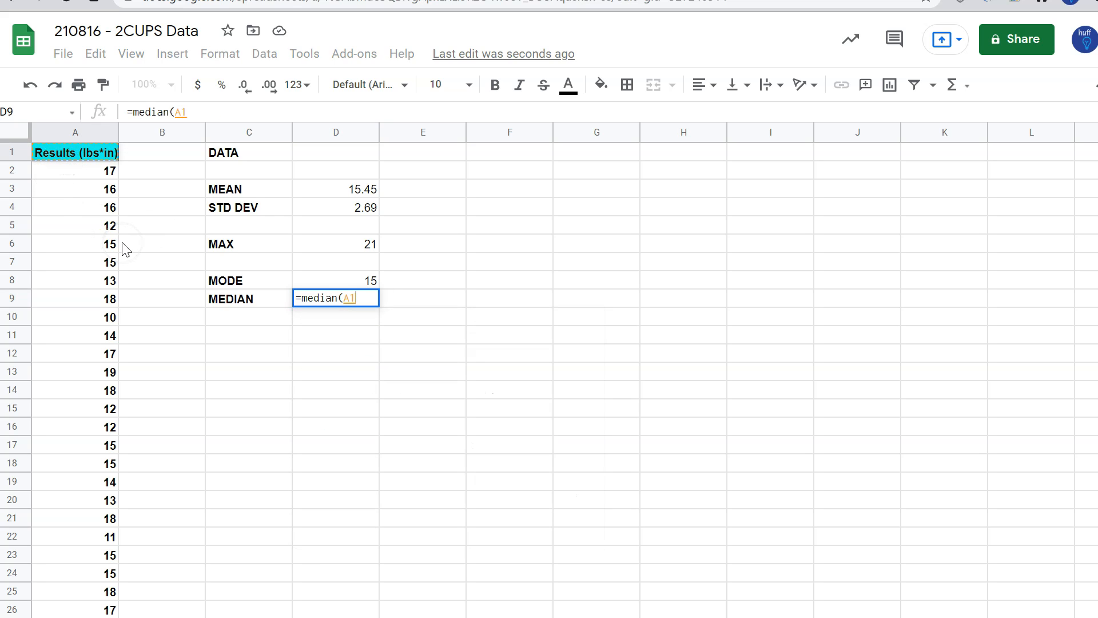
{"action": "key", "text": "ctrl+shift+Down"}
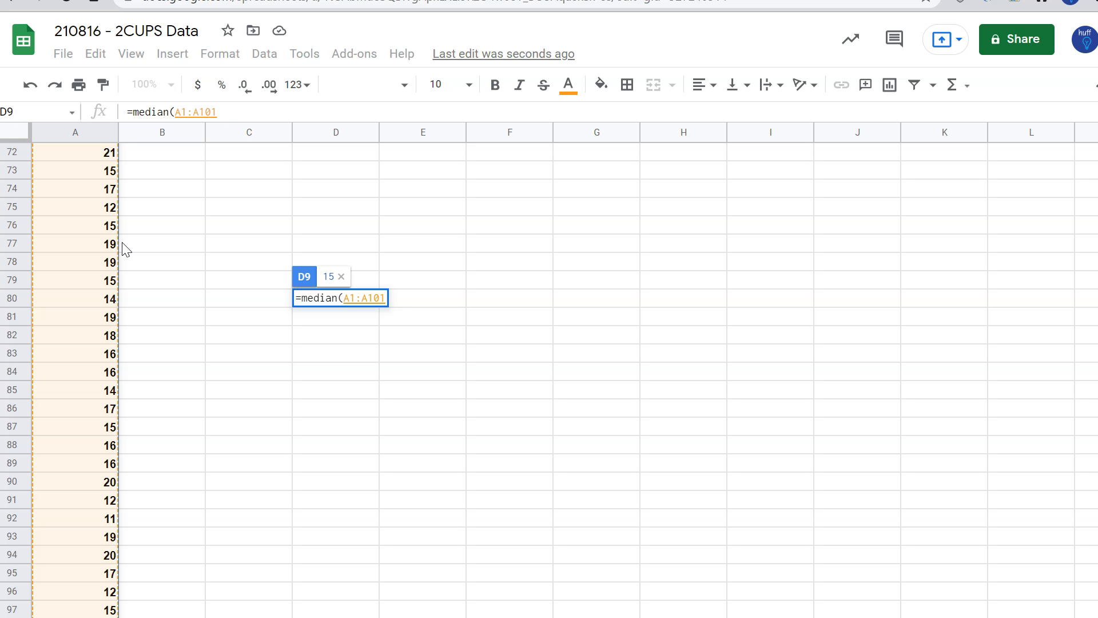
{"action": "key", "text": "Return"}
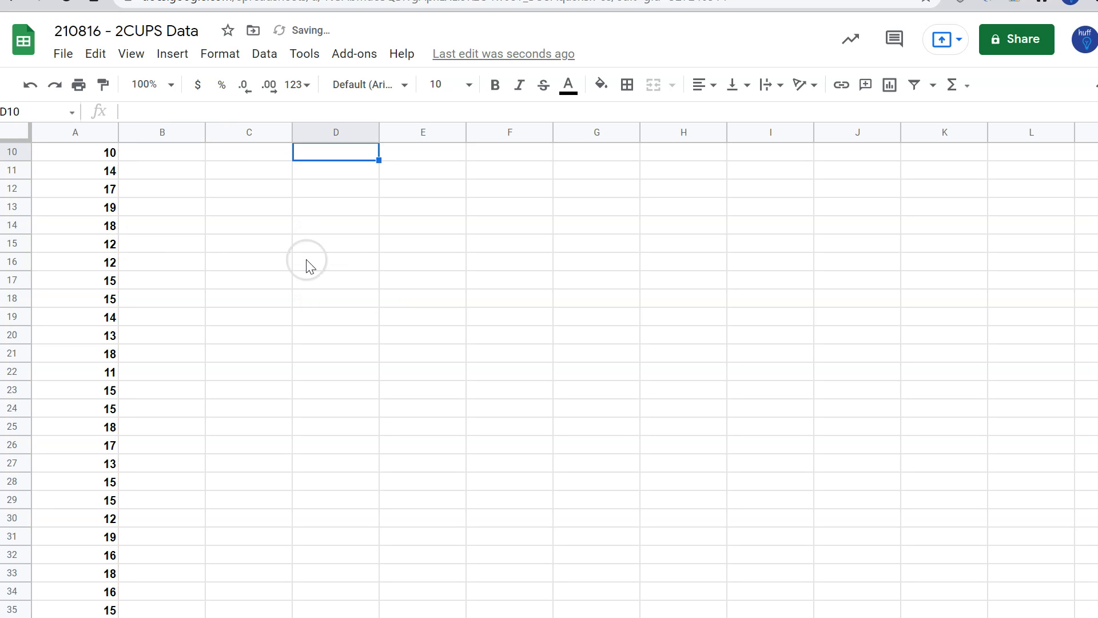
{"action": "scroll", "coordinate": [377, 304], "scroll_direction": "up", "scroll_amount": 3}
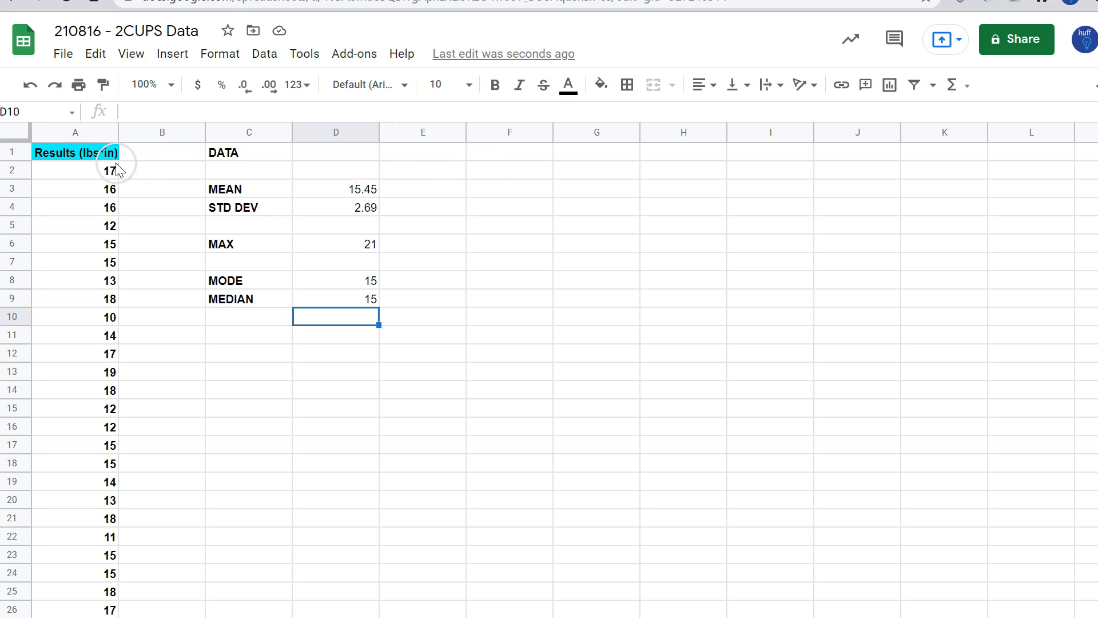
Insert a histogram chart of the column A results, using the data range A1:A101
{"action": "left_click", "coordinate": [80, 152]}
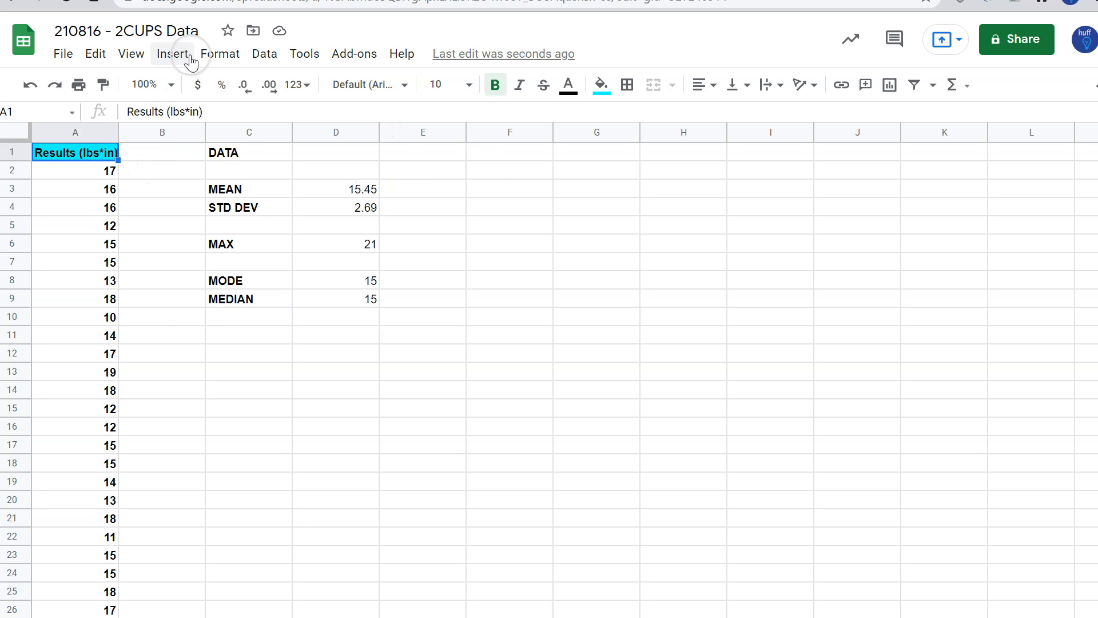
{"action": "left_click", "coordinate": [172, 54]}
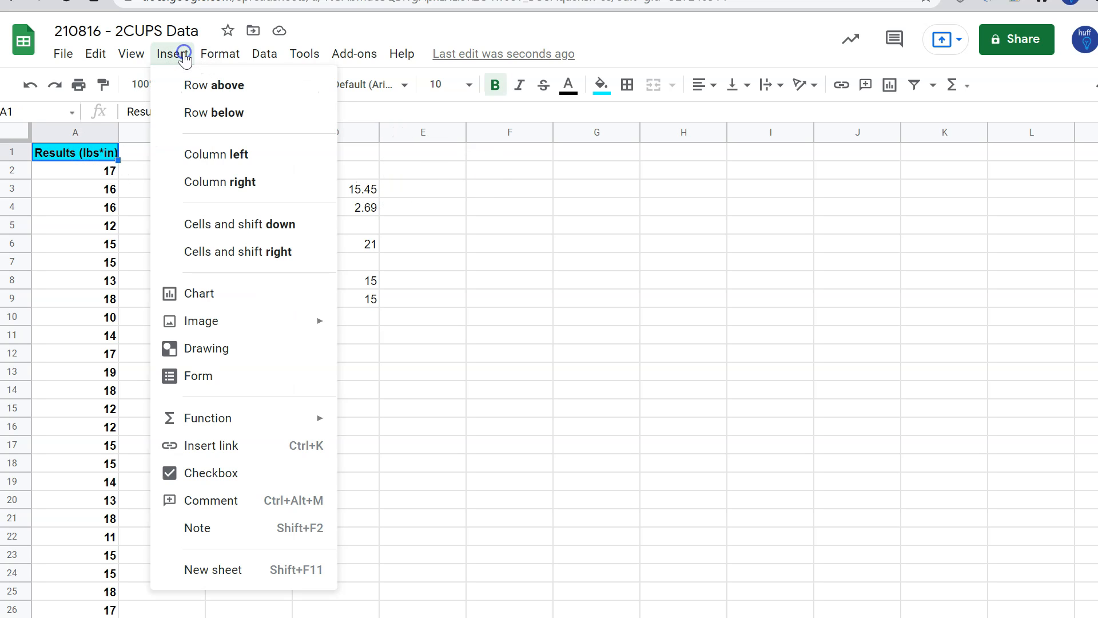
{"action": "left_click", "coordinate": [207, 295]}
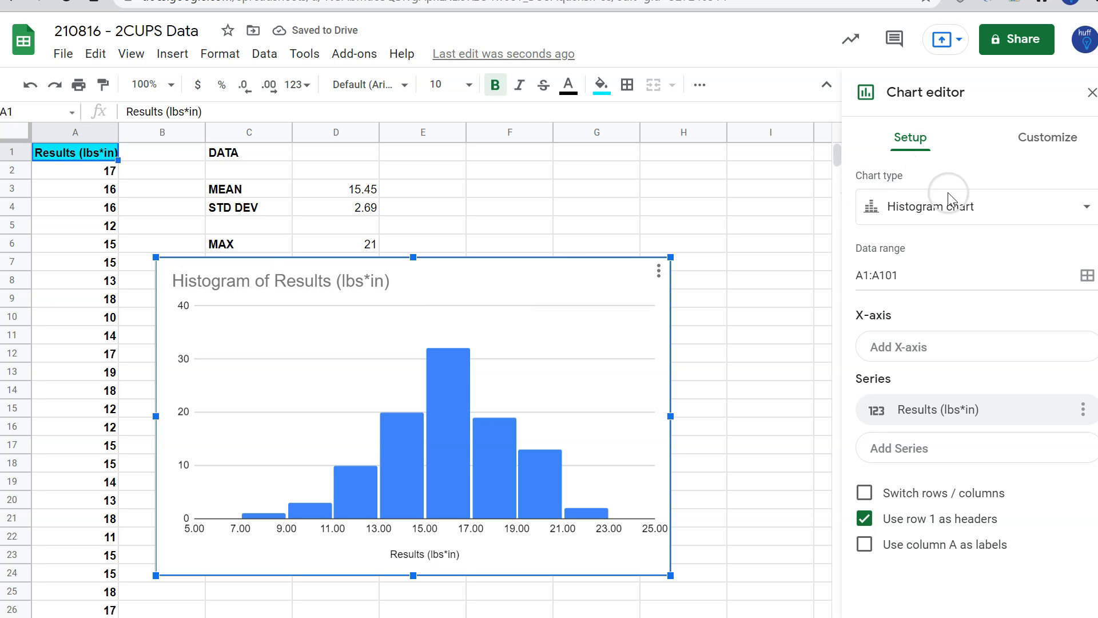
{"action": "left_click", "coordinate": [955, 210]}
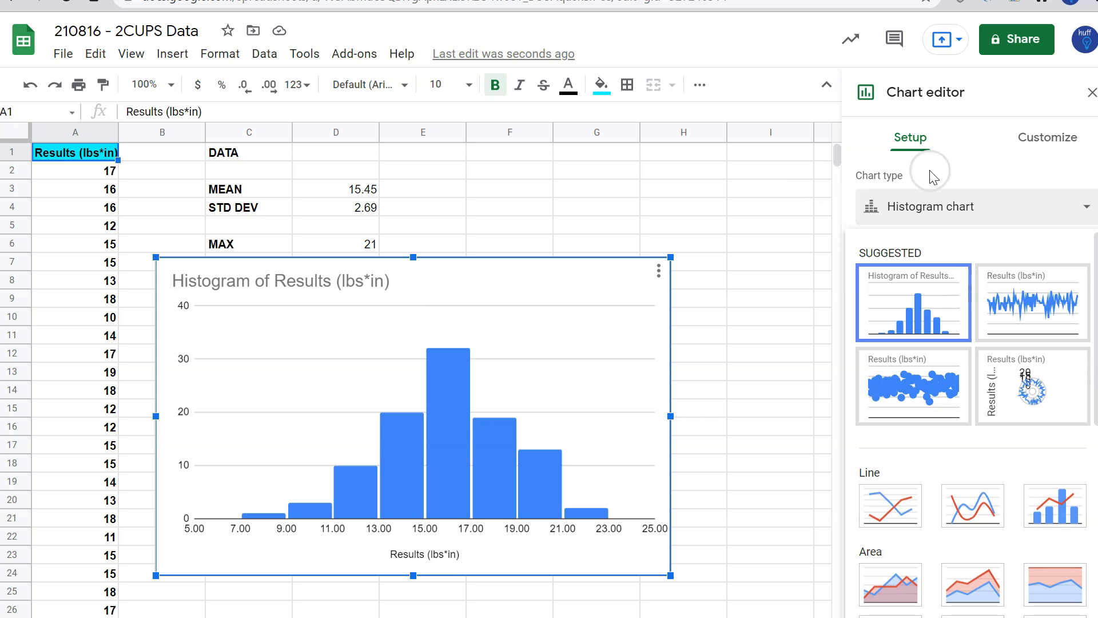
{"action": "left_click", "coordinate": [980, 162]}
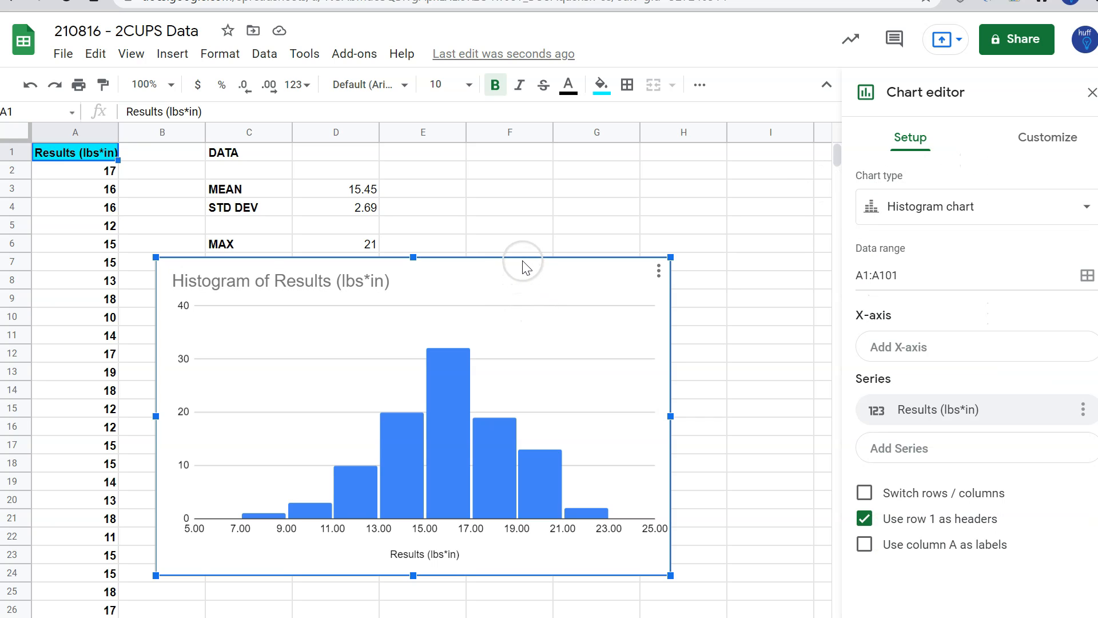
Move the histogram below the MEDIAN row so it no longer covers the calculated statistics
{"action": "left_click_drag", "start_coordinate": [528, 297], "coordinate": [588, 352]}
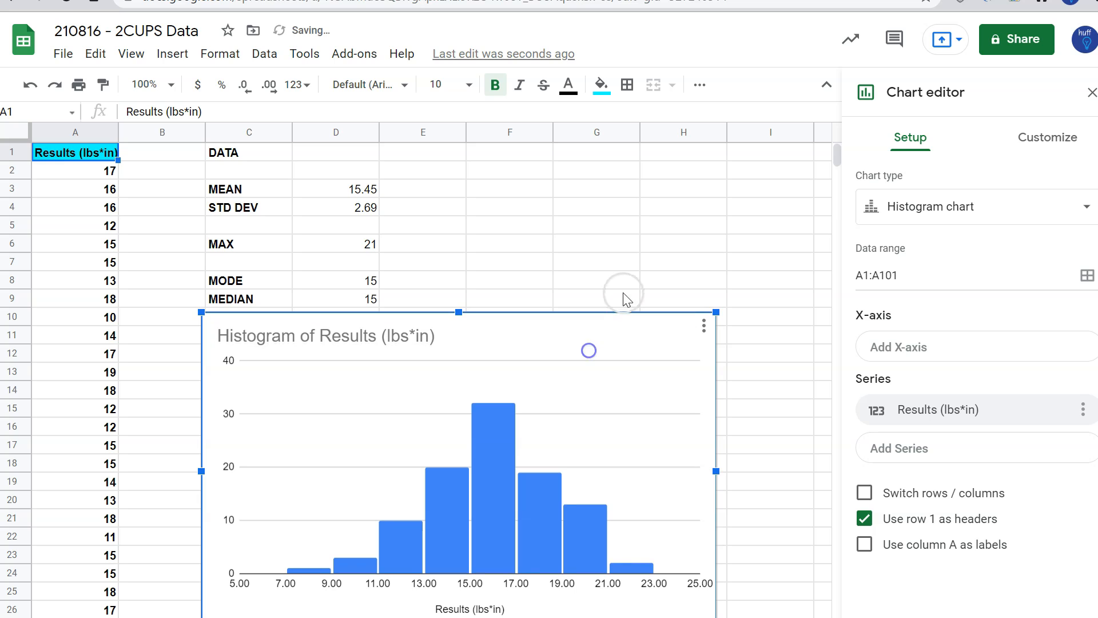
{"action": "scroll", "coordinate": [645, 265], "scroll_direction": "down", "scroll_amount": 4}
{"action": "scroll", "coordinate": [646, 266], "scroll_direction": "up", "scroll_amount": 1}
{"action": "left_click", "coordinate": [468, 356]}
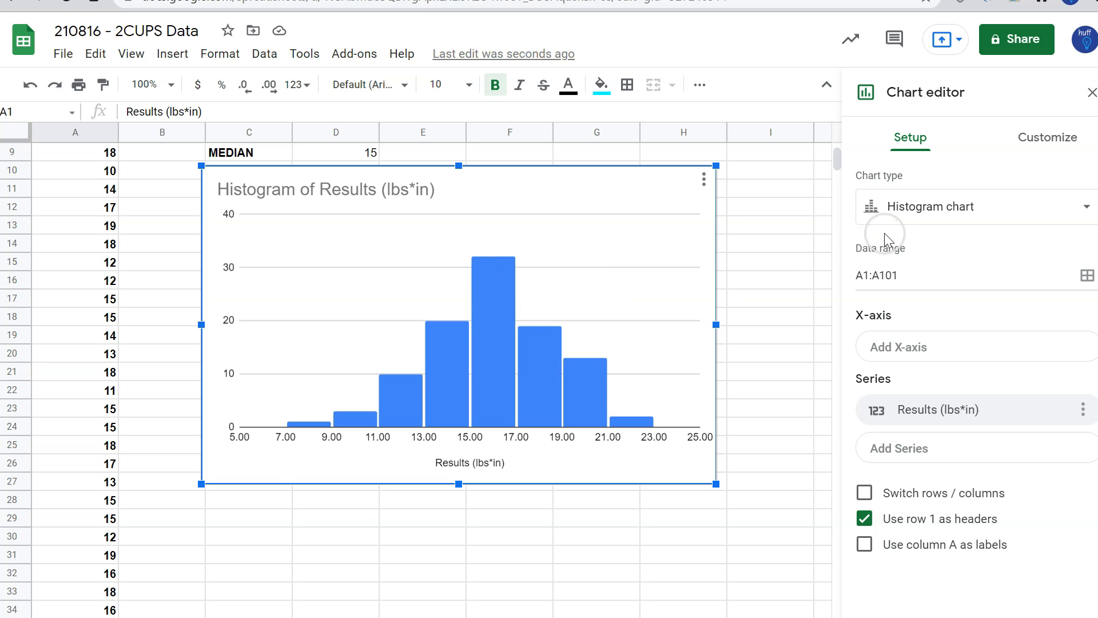
Try the scatter chart type for the results and switch the chart back to a histogram
{"action": "left_click", "coordinate": [908, 210]}
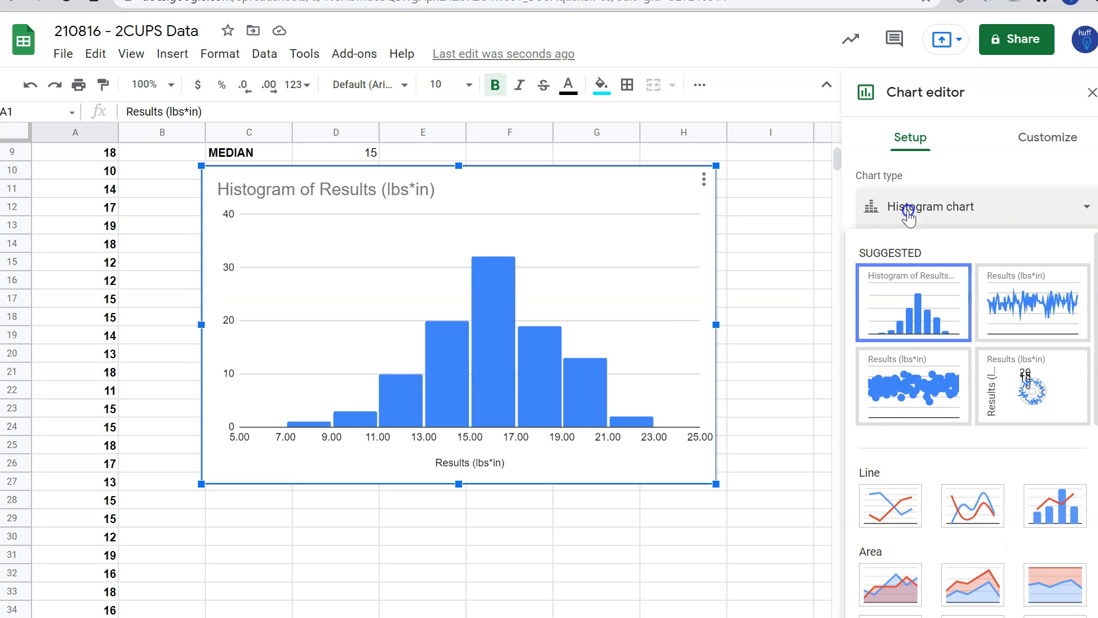
{"action": "scroll", "coordinate": [892, 506], "scroll_direction": "down", "scroll_amount": 3}
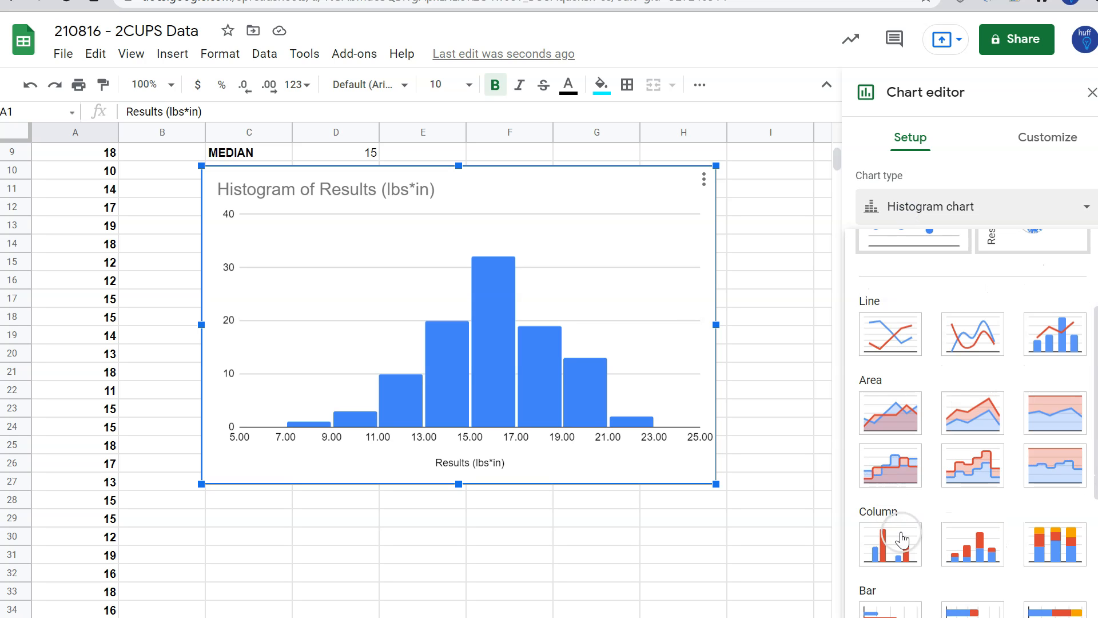
{"action": "scroll", "coordinate": [902, 539], "scroll_direction": "down", "scroll_amount": 5}
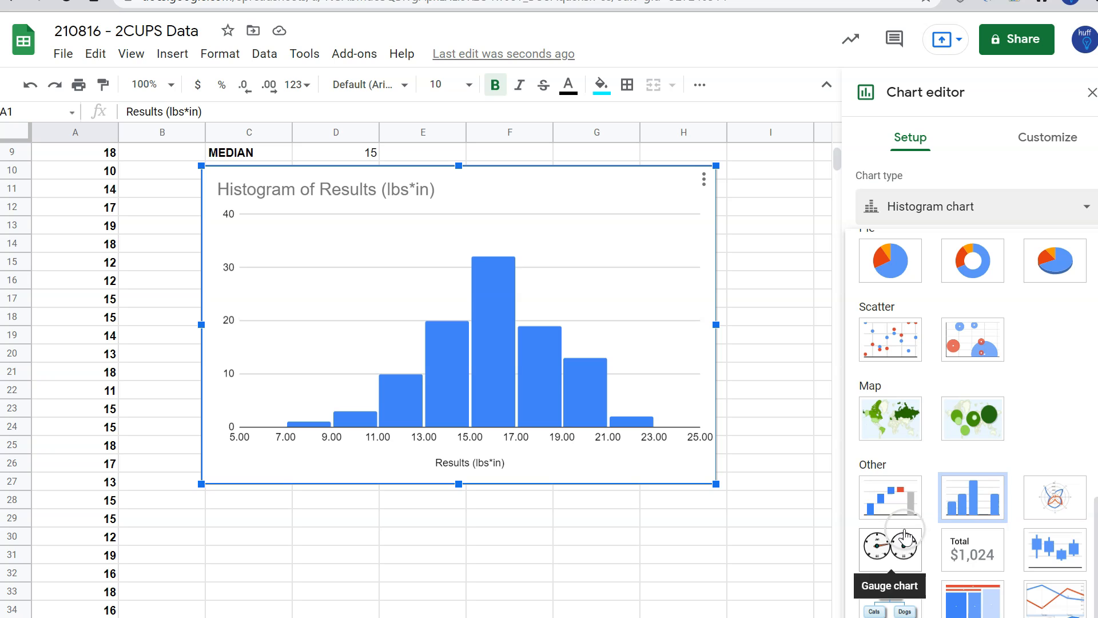
{"action": "left_click", "coordinate": [890, 342]}
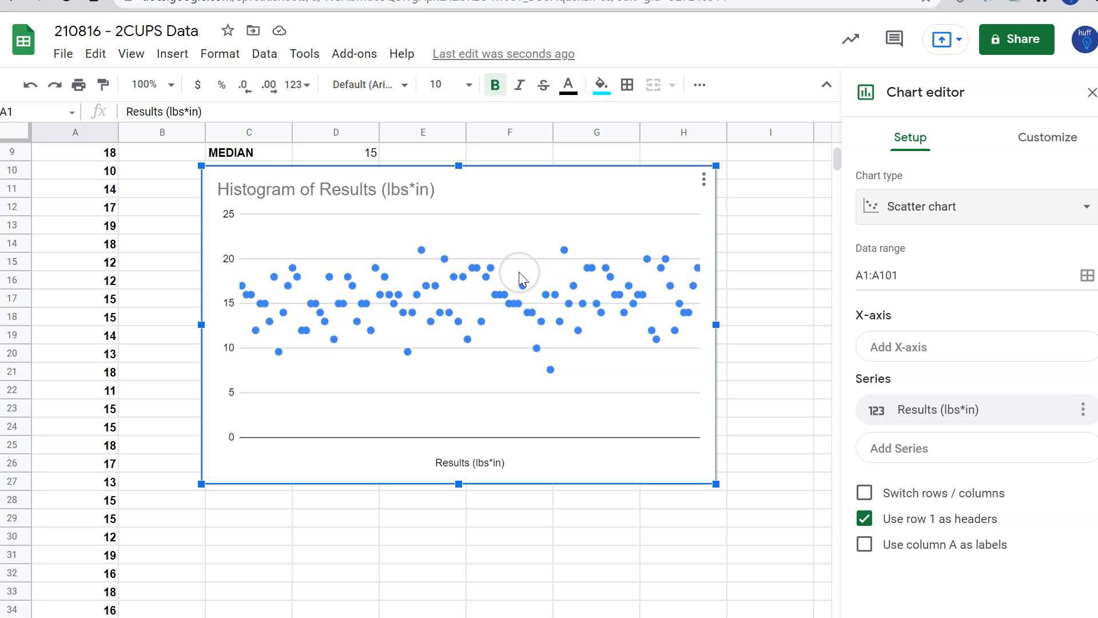
{"action": "left_click", "coordinate": [296, 471]}
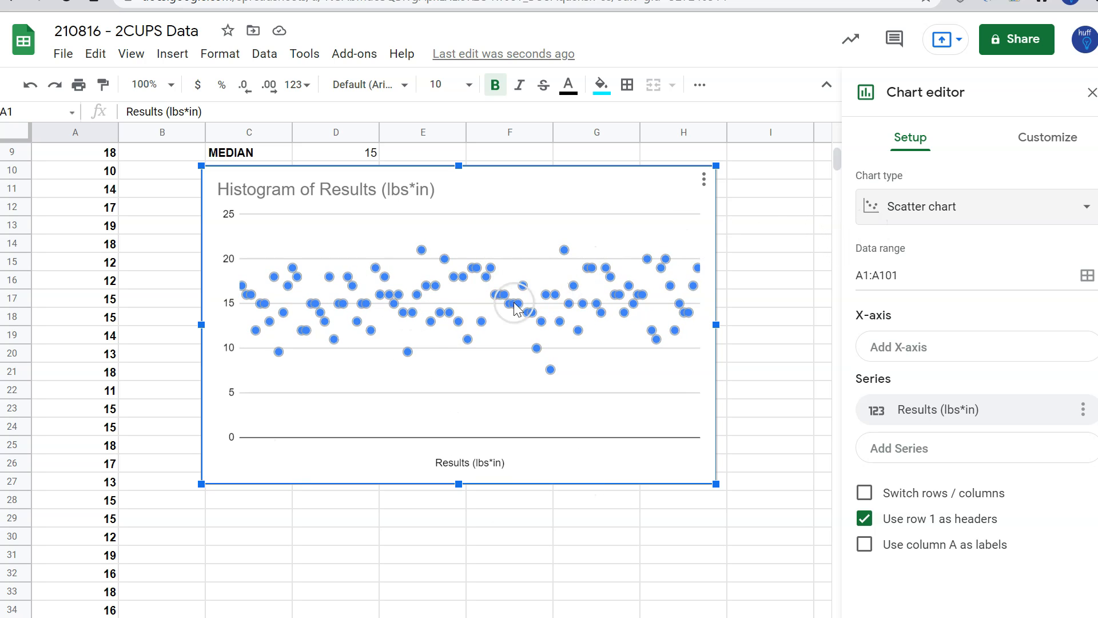
{"action": "left_click", "coordinate": [945, 208]}
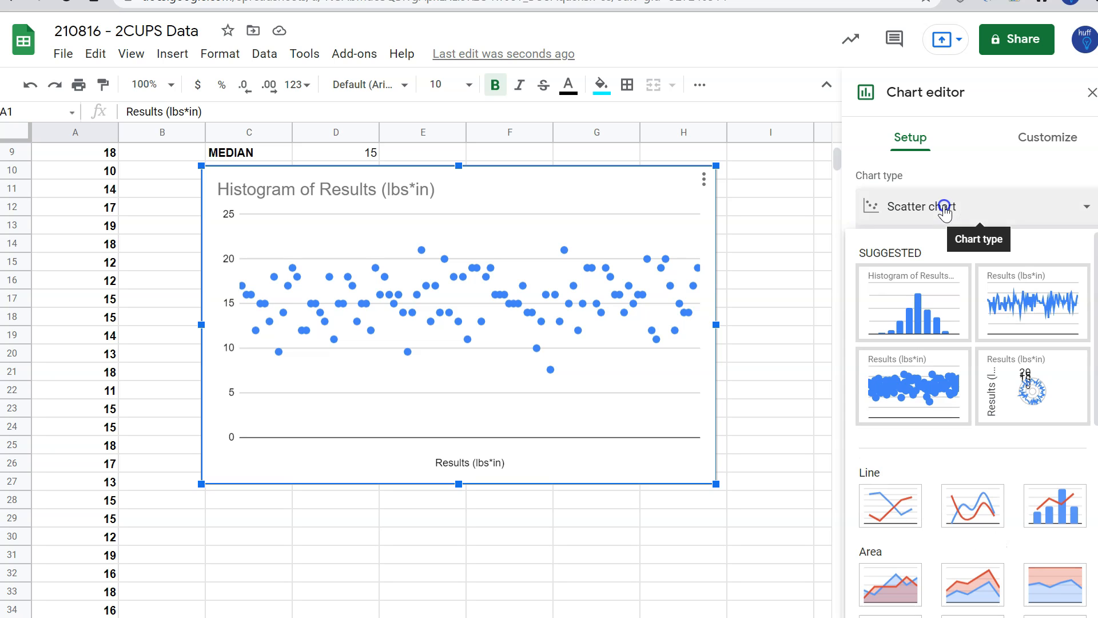
{"action": "left_click", "coordinate": [927, 312]}
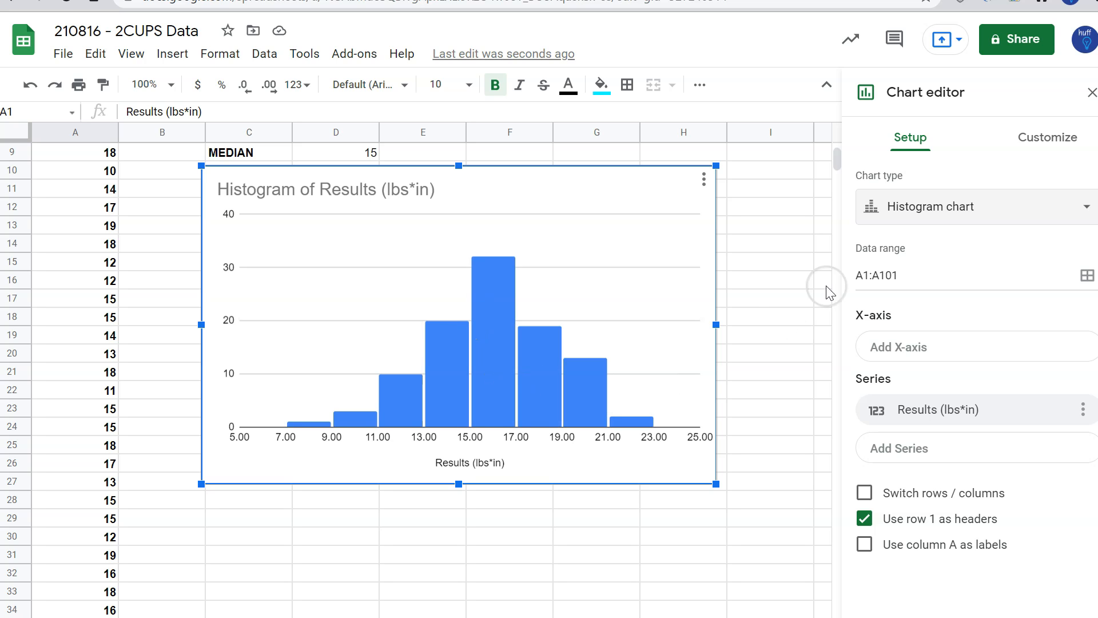
Try the line and scatter chart types on the results and restore the histogram chart type
{"action": "left_click", "coordinate": [987, 214]}
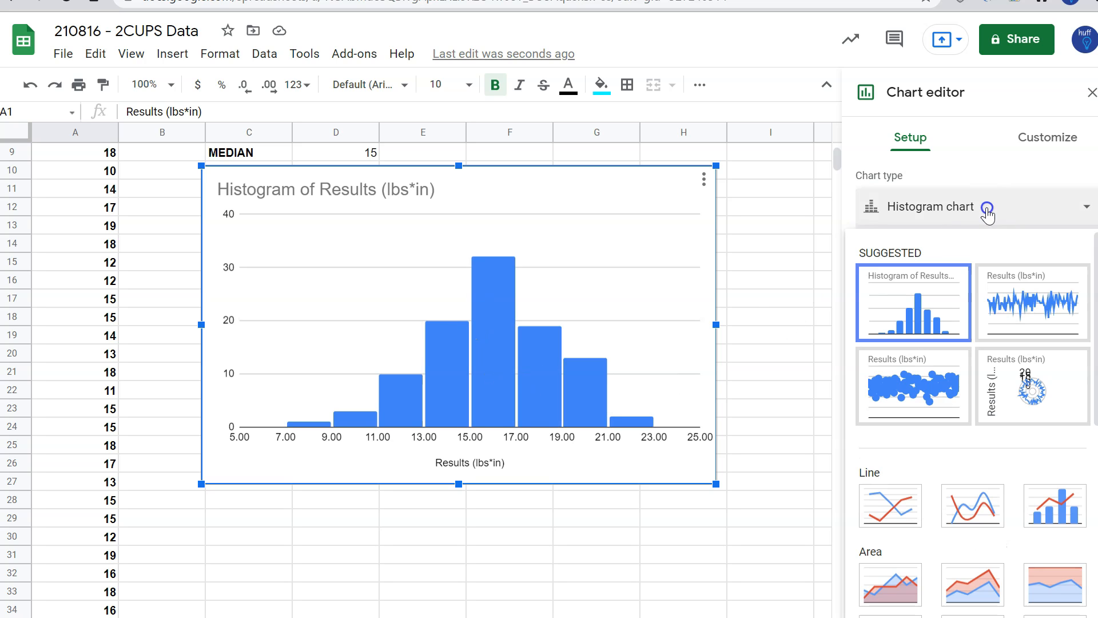
{"action": "left_click", "coordinate": [1031, 311]}
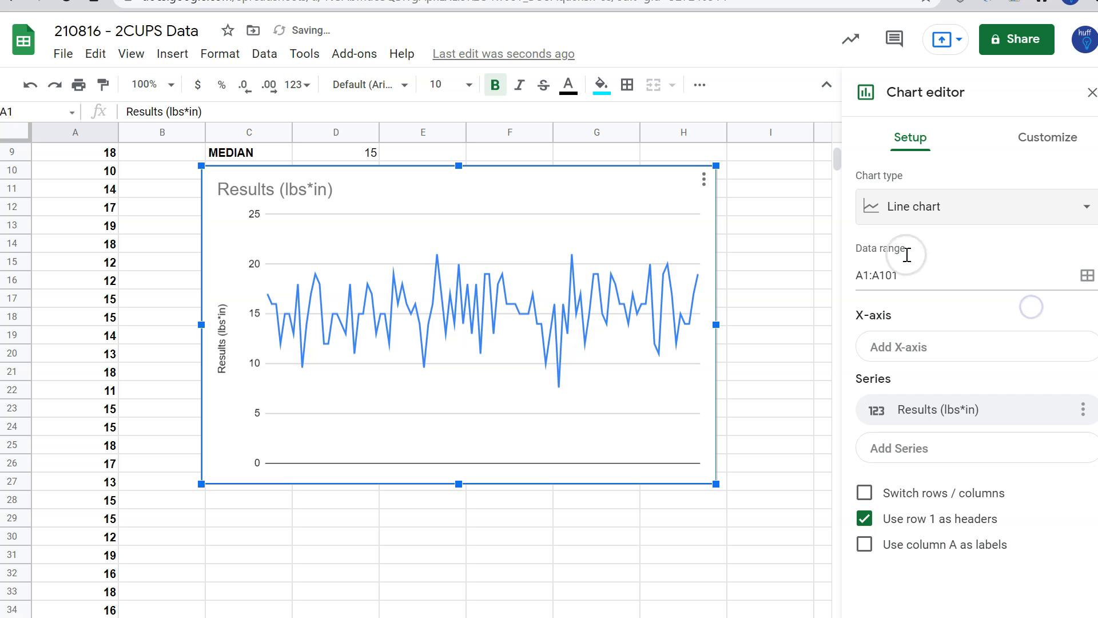
{"action": "left_click", "coordinate": [896, 207]}
{"action": "left_click", "coordinate": [909, 387]}
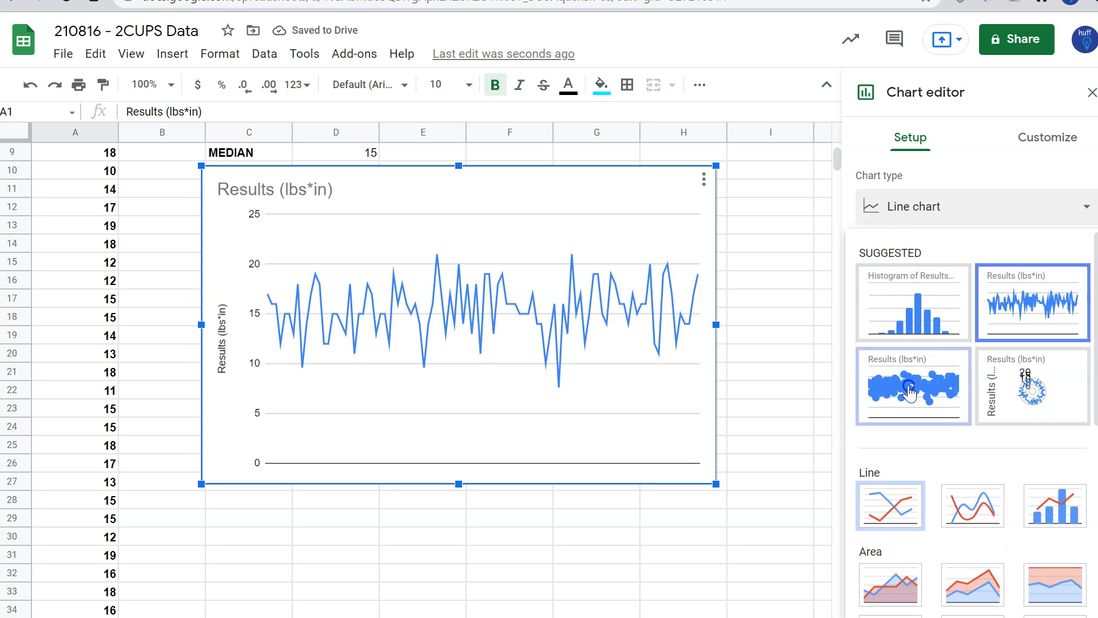
{"action": "left_click", "coordinate": [896, 213]}
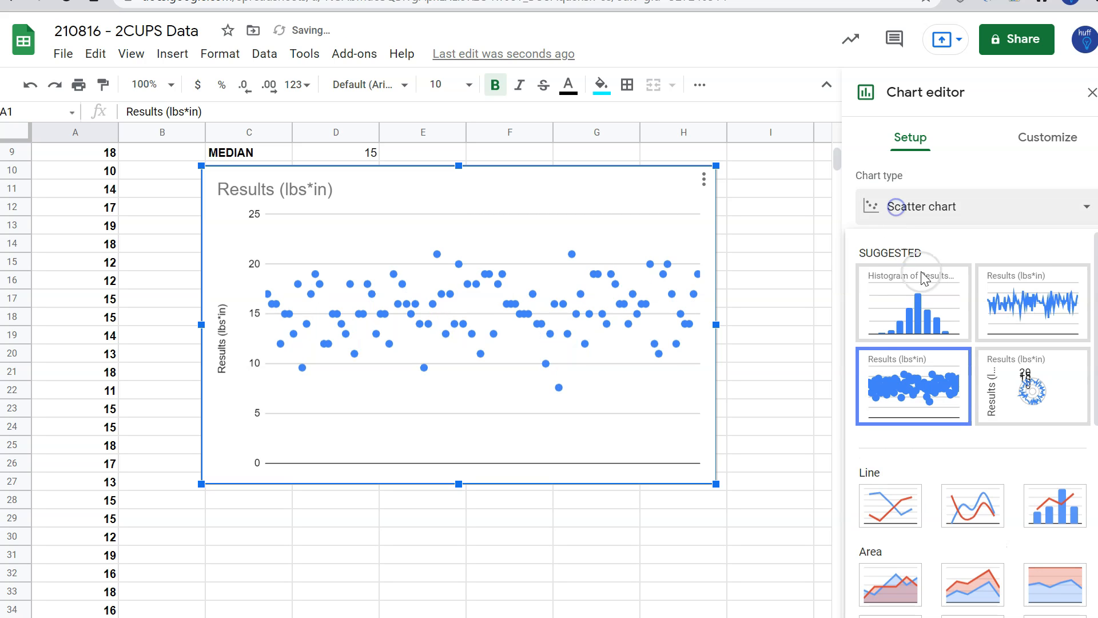
{"action": "left_click", "coordinate": [910, 314]}
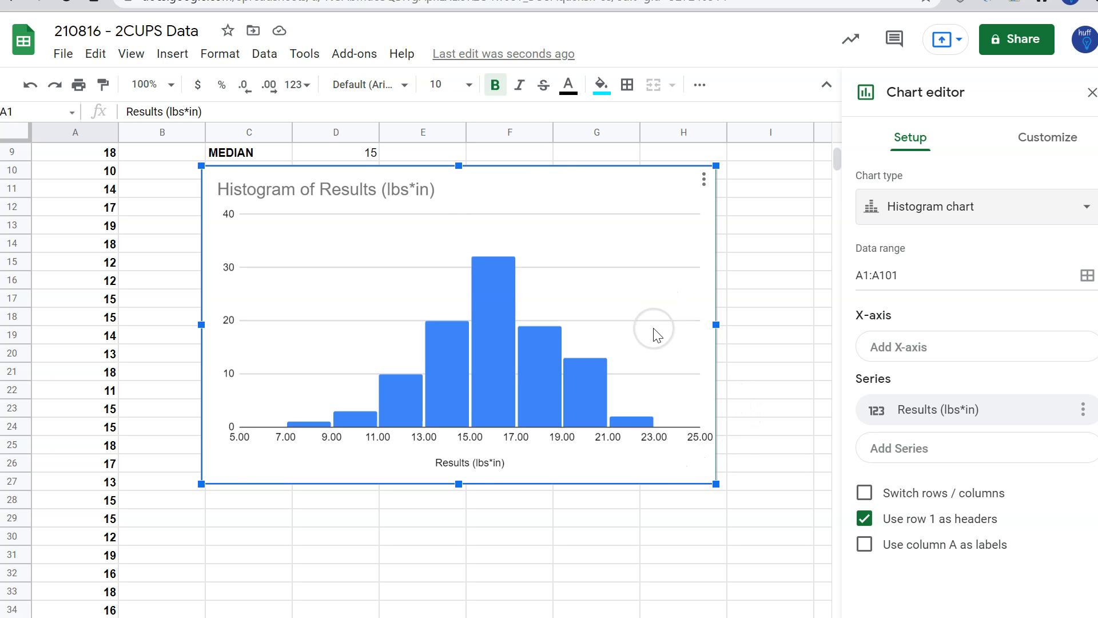
{"action": "scroll", "coordinate": [657, 333], "scroll_direction": "up", "scroll_amount": 3}
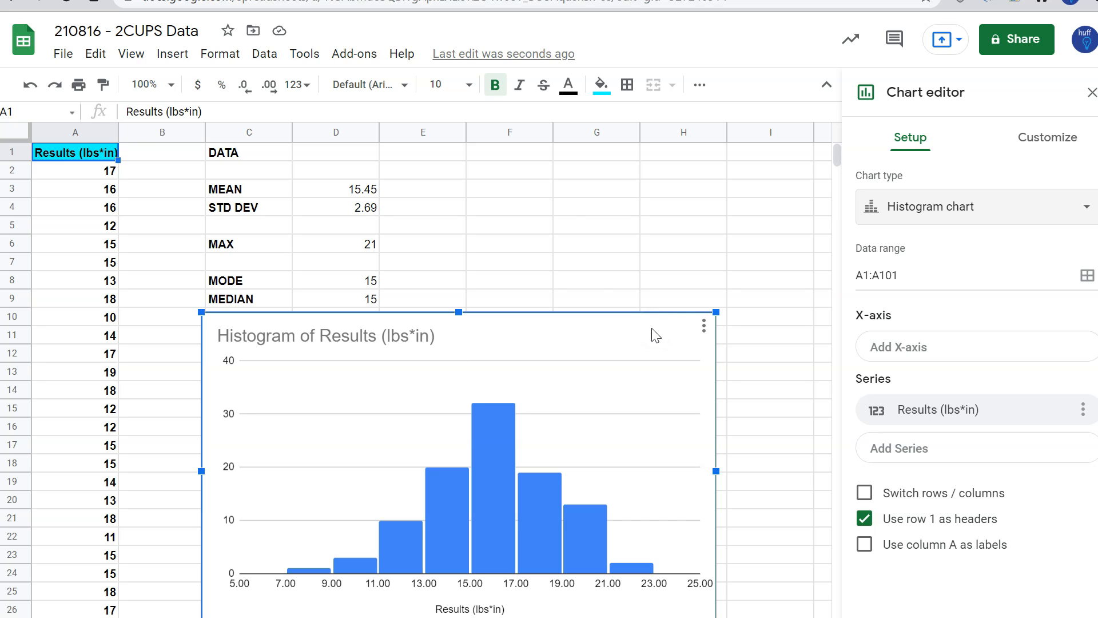